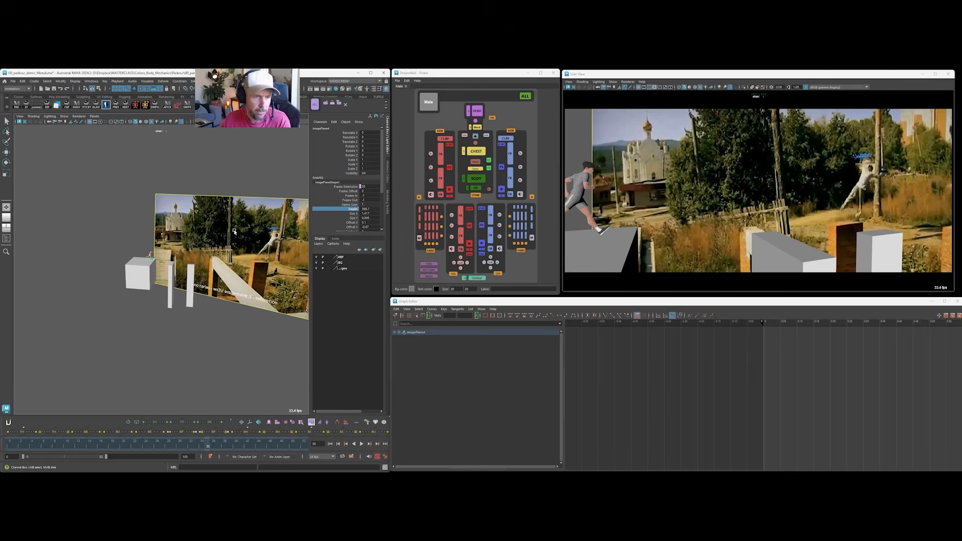
Lower the reference image plane's Depth to bring it near the blocks and return to the first frame.
{"action": "middle_click_drag", "start_coordinate": [100, 243], "coordinate": [229, 236]}
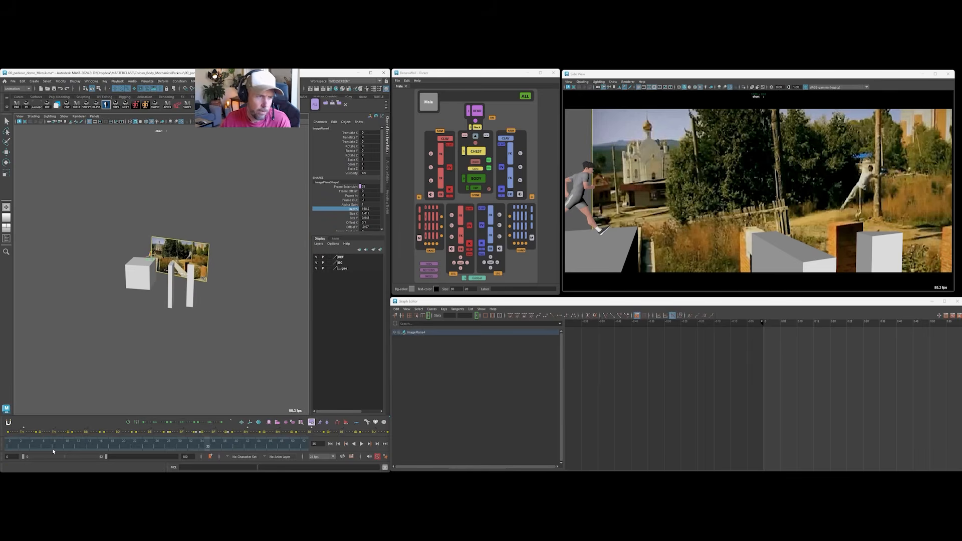
{"action": "left_click_drag", "start_coordinate": [10, 443], "coordinate": [1, 439]}
{"action": "scroll", "coordinate": [142, 237], "scroll_direction": "up", "scroll_amount": 12}
{"action": "middle_click_drag", "start_coordinate": [273, 339], "coordinate": [185, 243], "text": "alt"}
{"action": "middle_click_drag", "start_coordinate": [230, 244], "coordinate": [287, 250]}
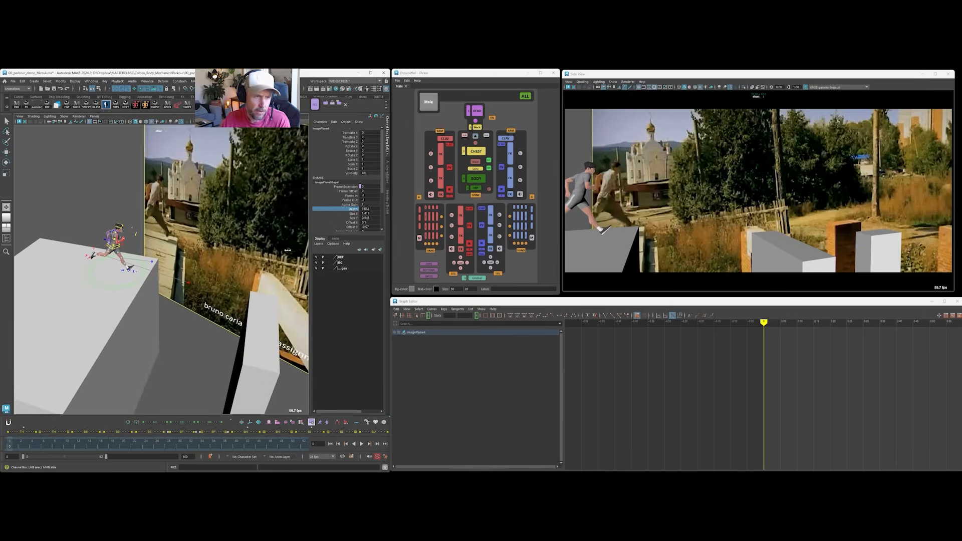
Fine-tune the image plane's Depth so the reference footage sits just behind the runner and the starting block.
{"action": "left_click_drag", "start_coordinate": [142, 203], "coordinate": [172, 199], "text": "alt"}
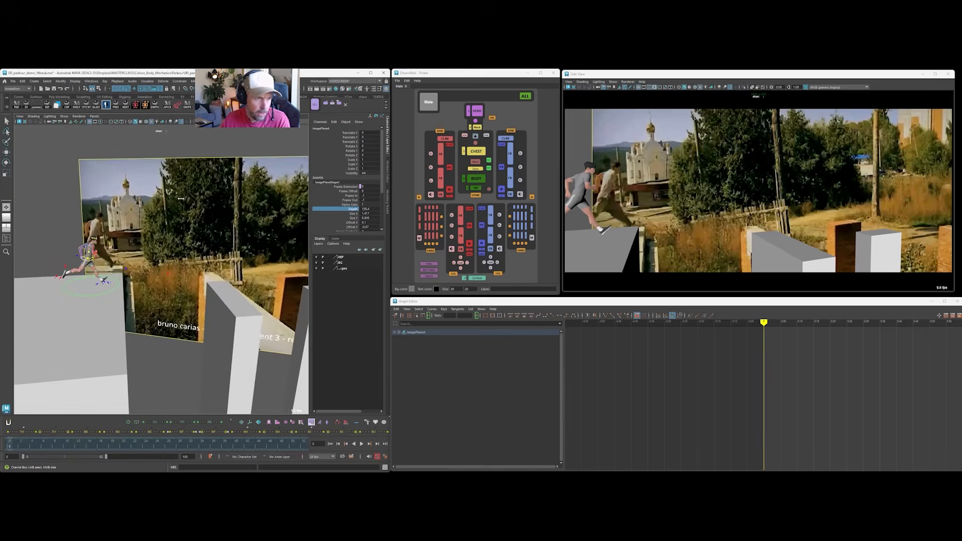
{"action": "middle_click_drag", "start_coordinate": [172, 198], "coordinate": [161, 201]}
{"action": "right_click_drag", "start_coordinate": [161, 201], "coordinate": [149, 216], "text": "alt"}
{"action": "left_click_drag", "start_coordinate": [148, 215], "coordinate": [228, 226], "text": "alt"}
{"action": "middle_click_drag", "start_coordinate": [228, 226], "coordinate": [276, 220]}
{"action": "left_click_drag", "start_coordinate": [276, 219], "coordinate": [78, 225], "text": "alt"}
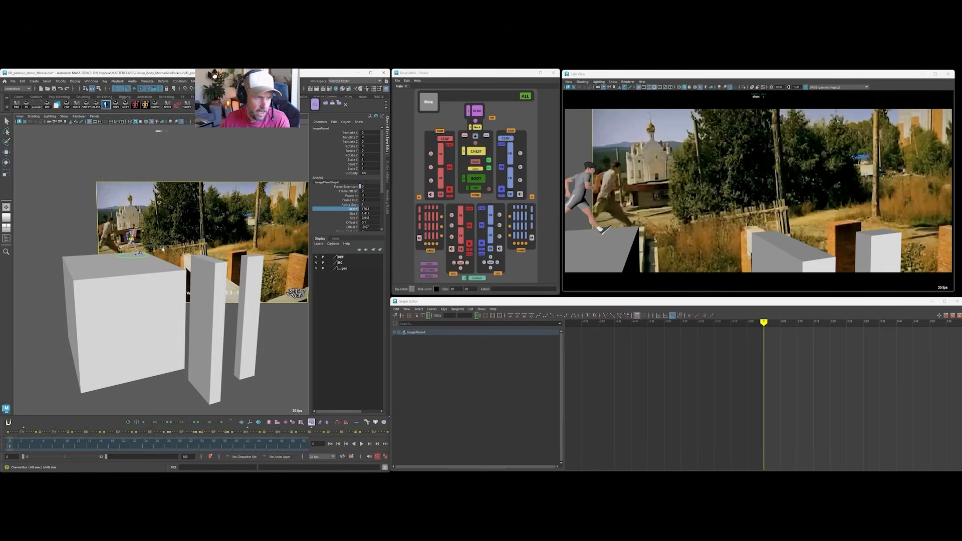
{"action": "left_click_drag", "start_coordinate": [162, 249], "coordinate": [120, 251], "text": "alt"}
{"action": "right_click_drag", "start_coordinate": [121, 250], "coordinate": [150, 255], "text": "alt"}
{"action": "left_click_drag", "start_coordinate": [110, 261], "coordinate": [215, 291], "text": "alt"}
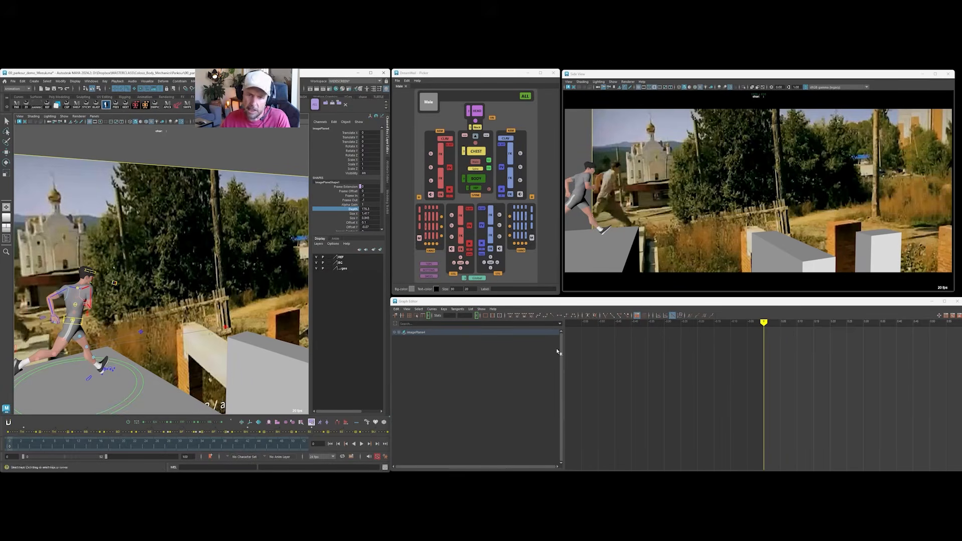
Play the reference footage beside the posed runner and return to the first frame.
{"action": "key", "text": "alt+v"}
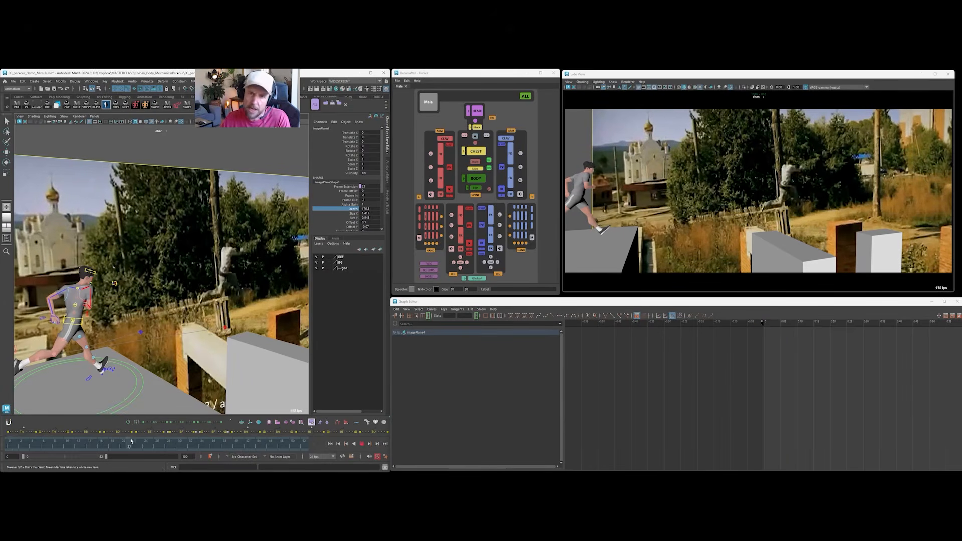
{"action": "key", "text": "alt+v"}
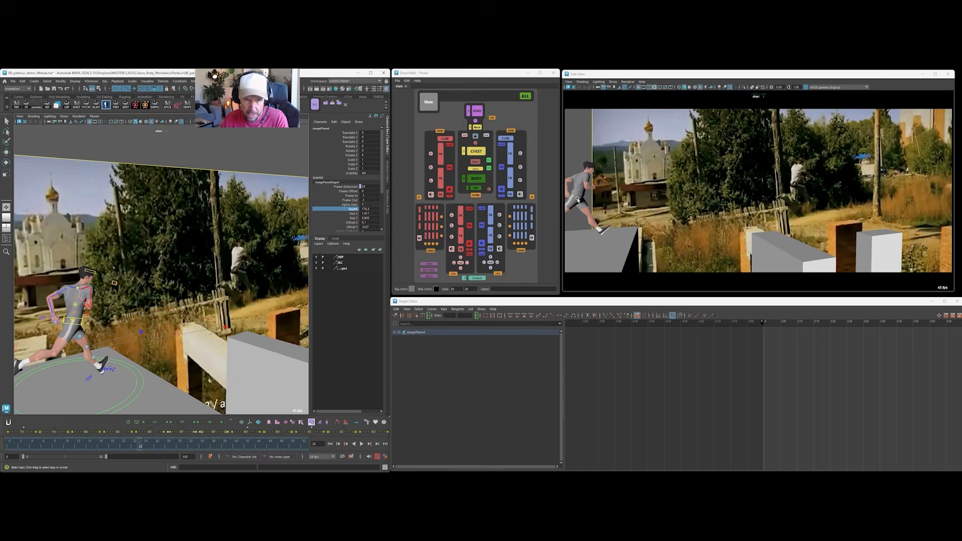
{"action": "key", "text": "alt+shift+v"}
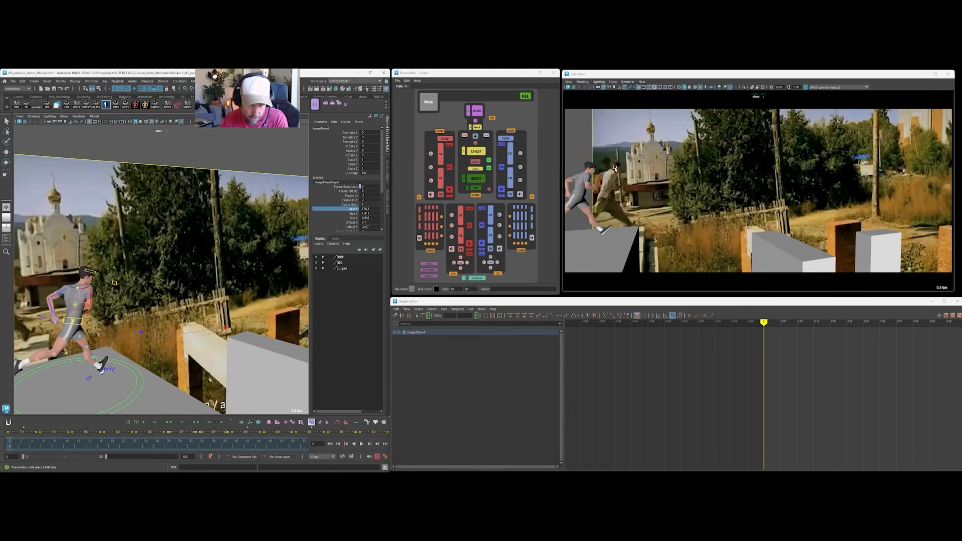
Select the runner's body control, then the spine control above it, to examine how the torso is posed.
{"action": "left_click_drag", "start_coordinate": [155, 283], "coordinate": [216, 260], "text": "alt"}
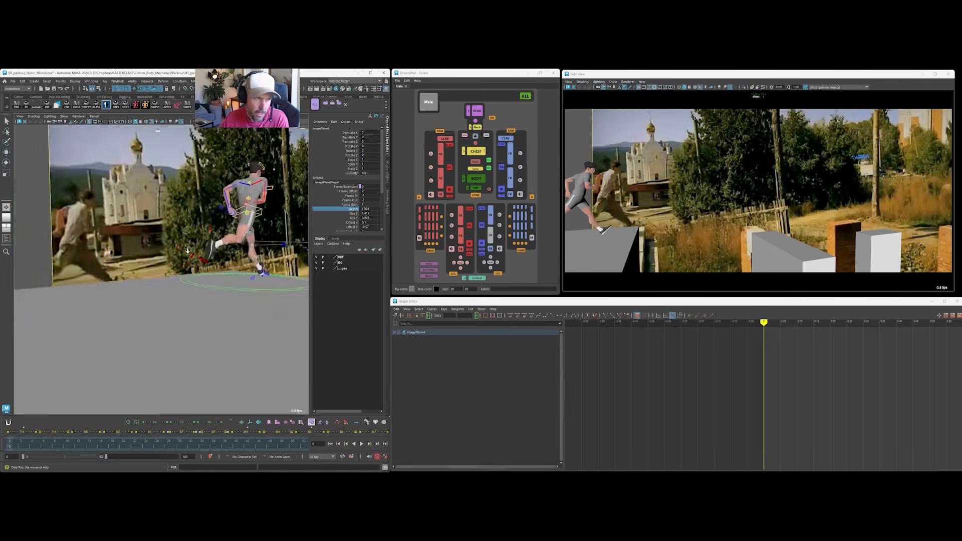
{"action": "right_click_drag", "start_coordinate": [215, 260], "coordinate": [165, 280], "text": "alt"}
{"action": "left_click_drag", "start_coordinate": [166, 281], "coordinate": [206, 246], "text": "alt"}
{"action": "key", "text": "q"}
{"action": "left_click", "coordinate": [210, 243]}
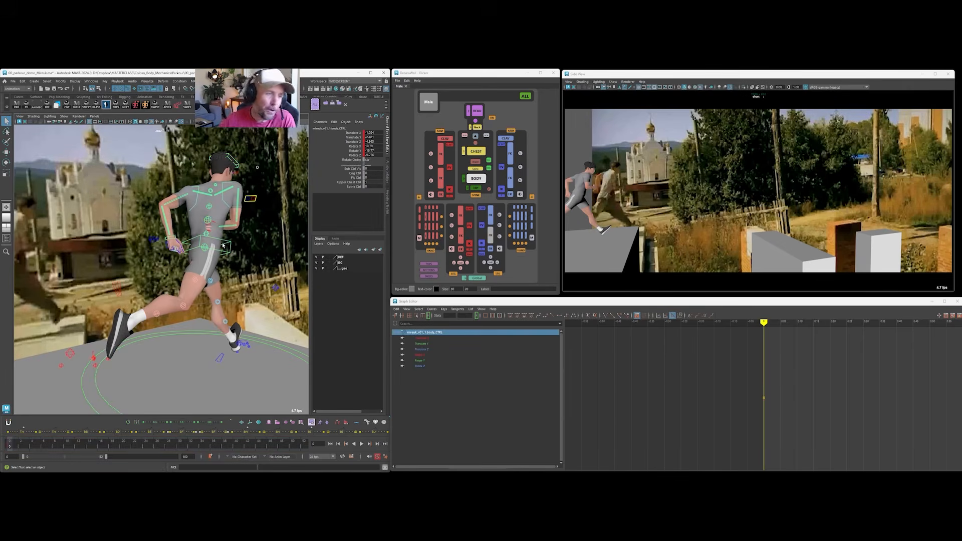
{"action": "scroll", "coordinate": [214, 191], "scroll_direction": "up", "scroll_amount": 3}
{"action": "left_click", "coordinate": [208, 214]}
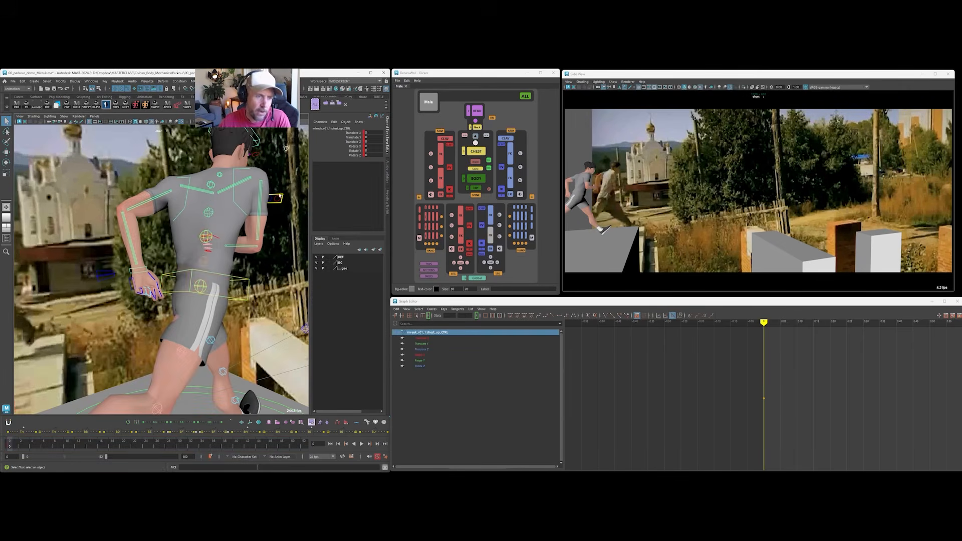
{"action": "mouse_move", "coordinate": [212, 207]}
{"action": "left_mouse_down", "text": "alt"}
{"action": "mouse_move", "coordinate": [150, 210]}
{"action": "mouse_move", "coordinate": [211, 212]}
{"action": "left_mouse_up", "text": "alt"}
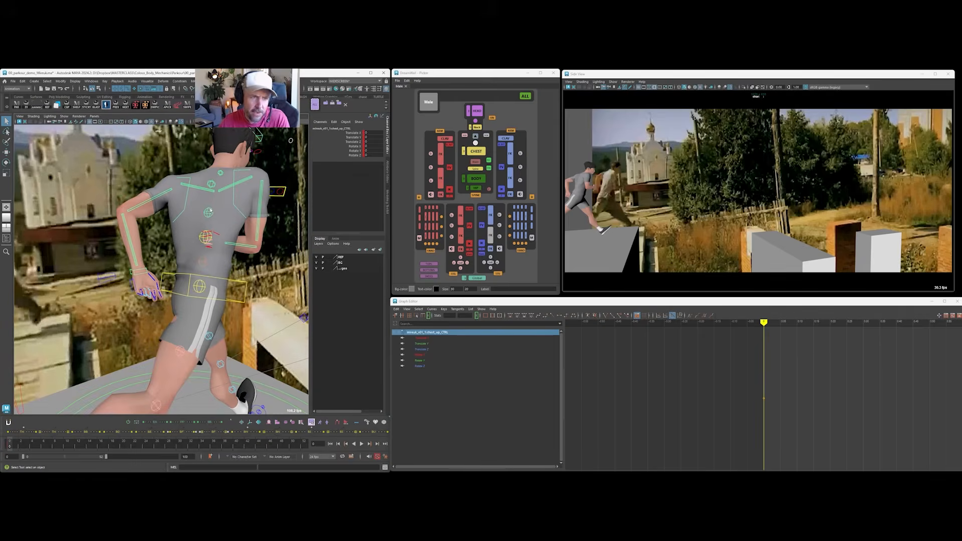
{"action": "left_click_drag", "start_coordinate": [301, 175], "coordinate": [154, 164], "text": "alt"}
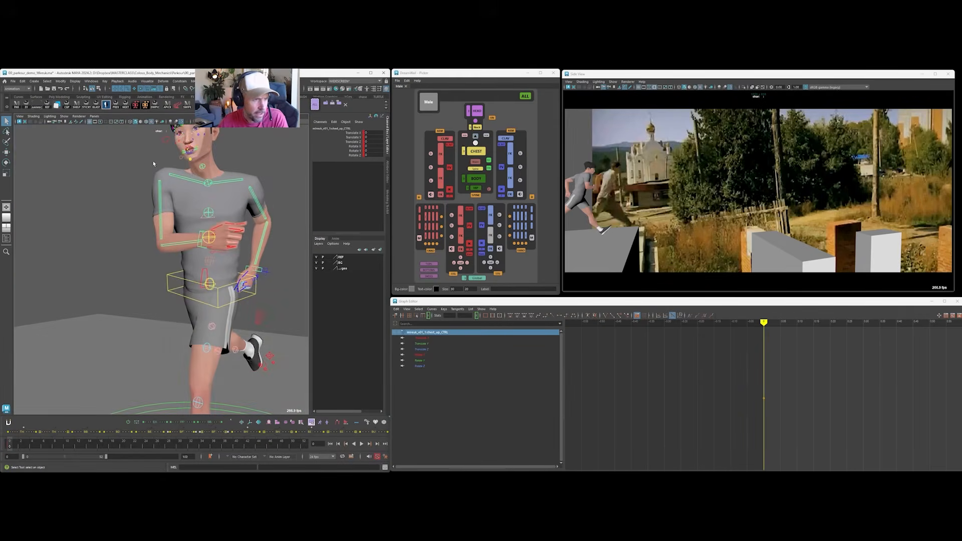
Select the left and right clavicle controls to examine the runner's shoulder pose.
{"action": "left_click", "coordinate": [177, 173]}
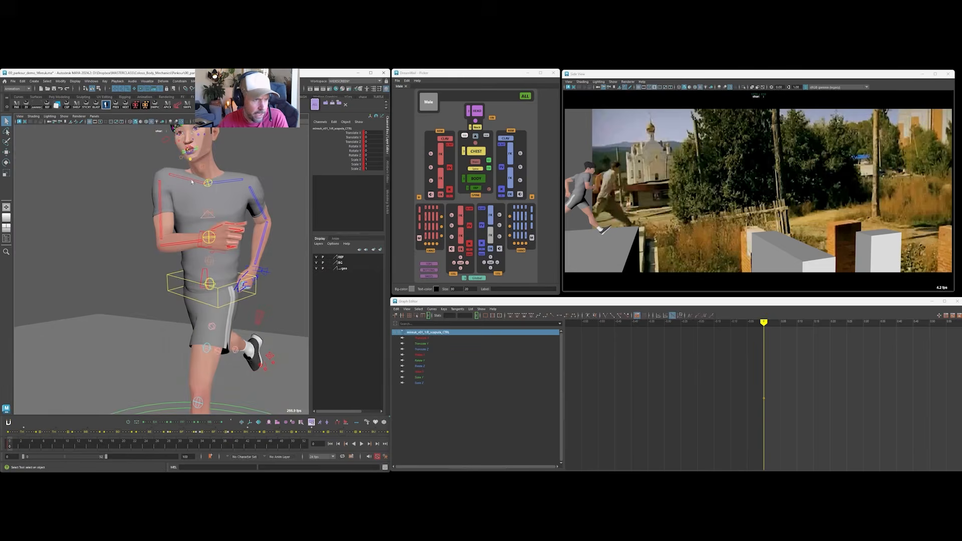
{"action": "left_click", "coordinate": [235, 183], "text": "shift"}
{"action": "left_click_drag", "start_coordinate": [228, 187], "coordinate": [207, 266], "text": "alt"}
Turn on the hip control's sub control visibility, and select the hip sub, mid-spine and chest controls in turn.
{"action": "left_click", "coordinate": [210, 291]}
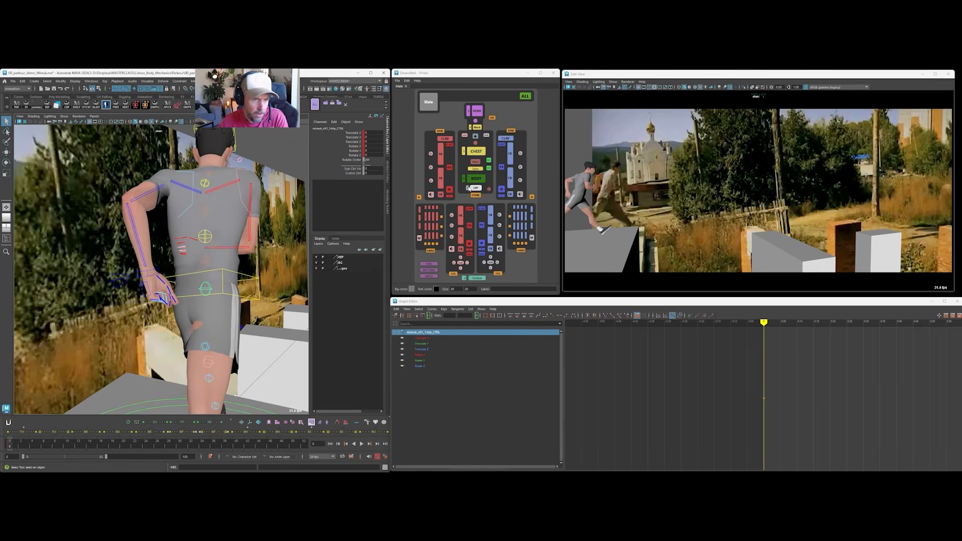
{"action": "left_click", "coordinate": [349, 169]}
{"action": "middle_click_drag", "start_coordinate": [170, 247], "coordinate": [227, 230]}
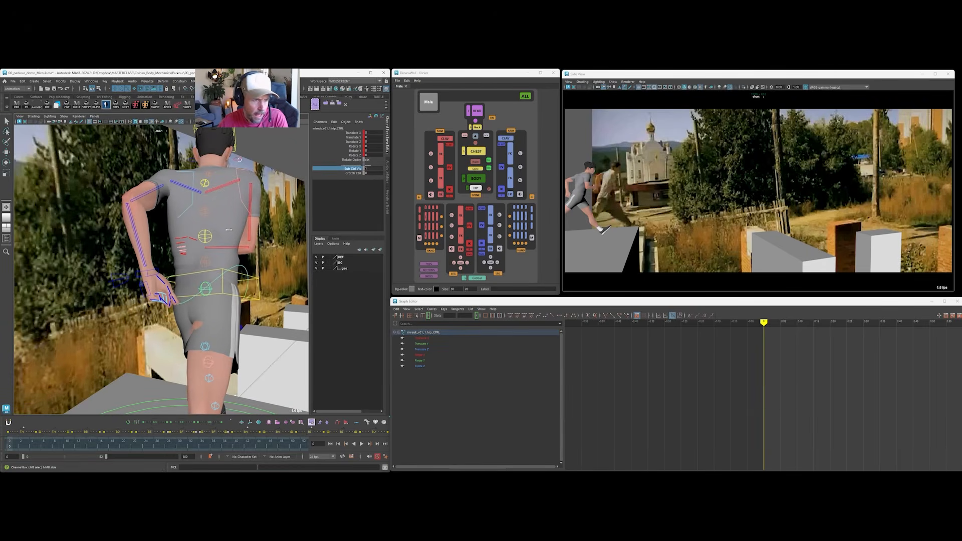
{"action": "key", "text": "q"}
{"action": "left_click", "coordinate": [239, 266]}
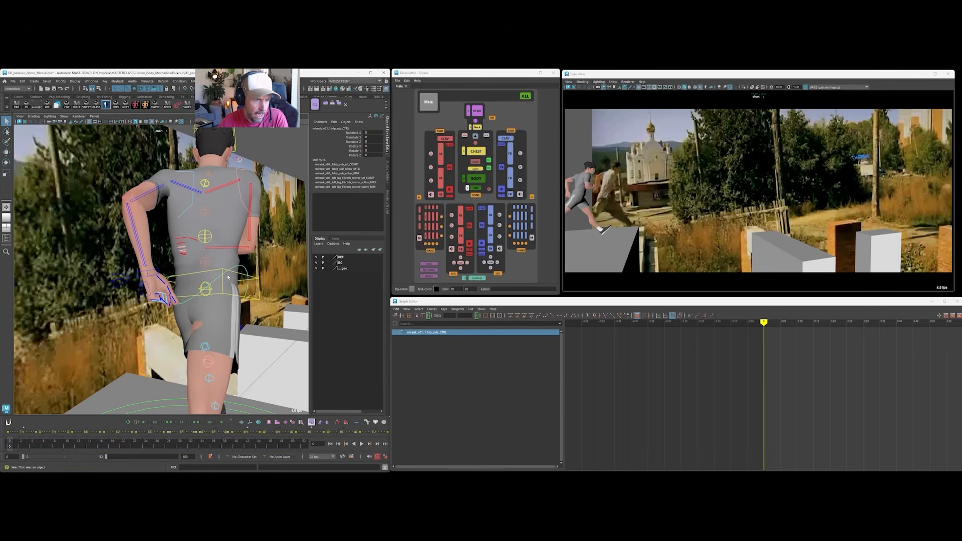
{"action": "left_click", "coordinate": [206, 262]}
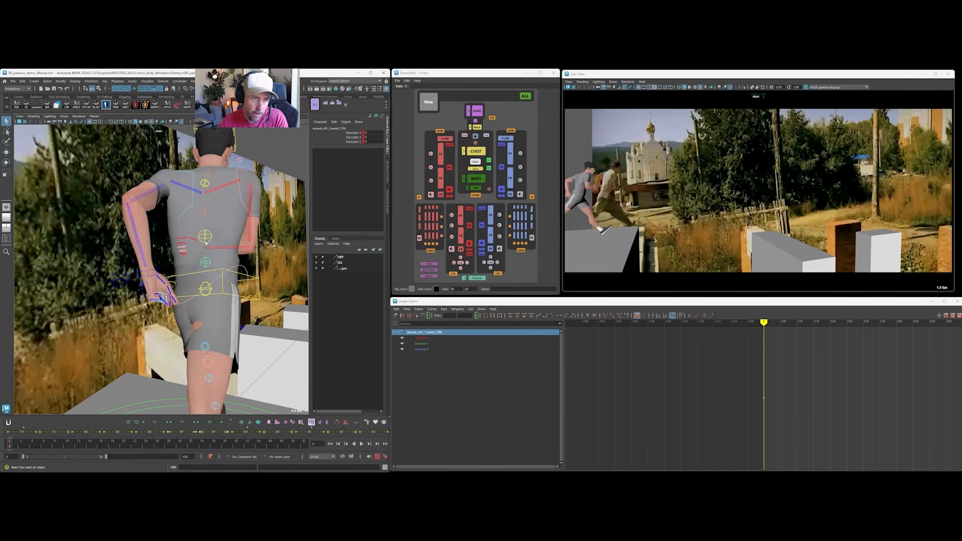
{"action": "left_click", "coordinate": [205, 237]}
Try rotating the runner's body control about Y, and undo the test rotations.
{"action": "key", "text": "e"}
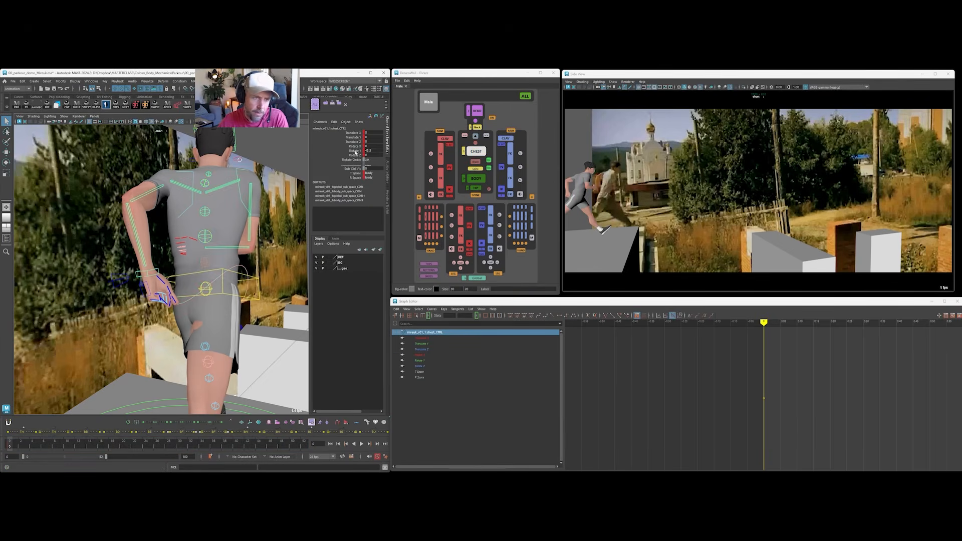
{"action": "left_click_drag", "start_coordinate": [202, 244], "coordinate": [215, 319], "text": "alt"}
{"action": "left_click", "coordinate": [260, 287]}
{"action": "key", "text": "ctrl+z"}
{"action": "key", "text": "ctrl+z"}
{"action": "key", "text": "ctrl+z"}
{"action": "key", "text": "ctrl+z"}
{"action": "key", "text": "ctrl+z"}
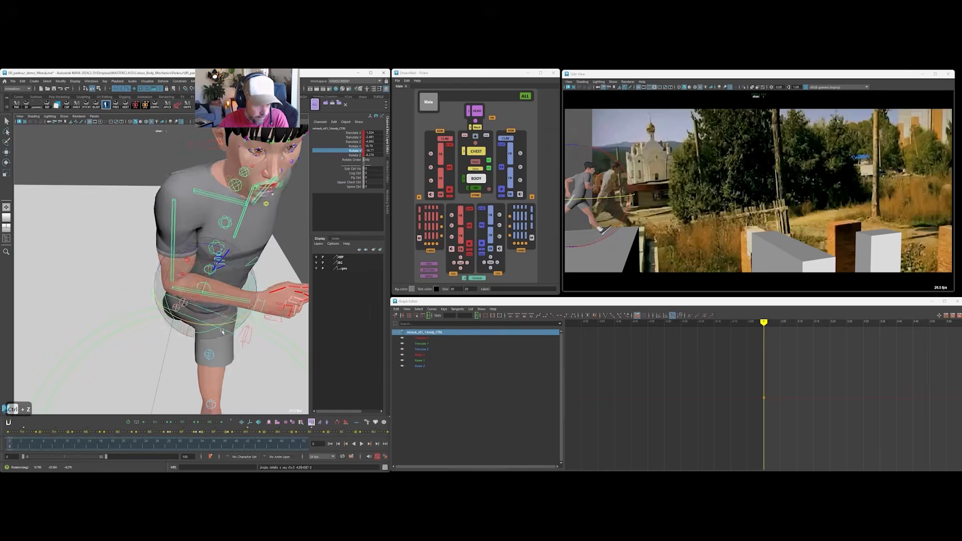
{"action": "key", "text": "ctrl+z"}
{"action": "key", "text": "ctrl+z"}
{"action": "key", "text": "ctrl+z"}
{"action": "key", "text": "ctrl+z"}
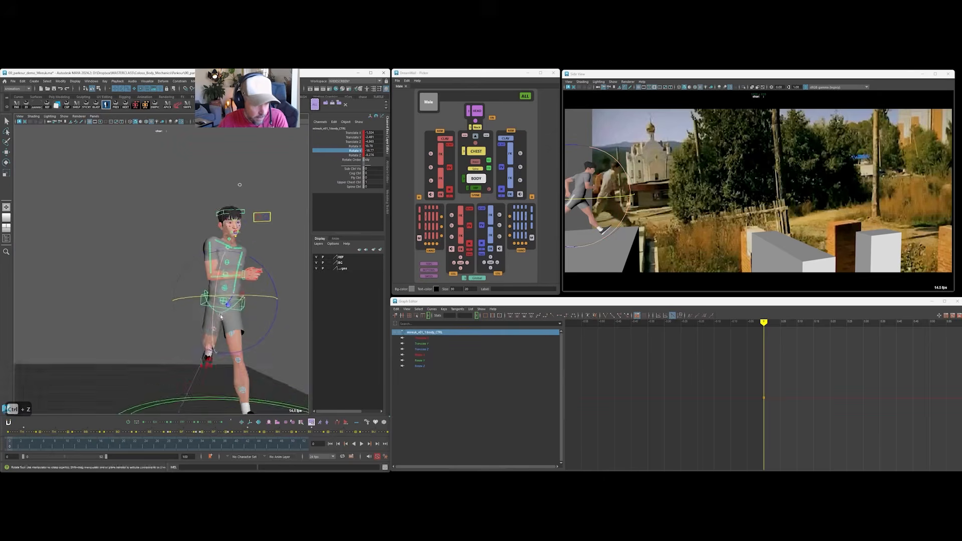
{"action": "left_click_drag", "start_coordinate": [233, 309], "coordinate": [245, 302]}
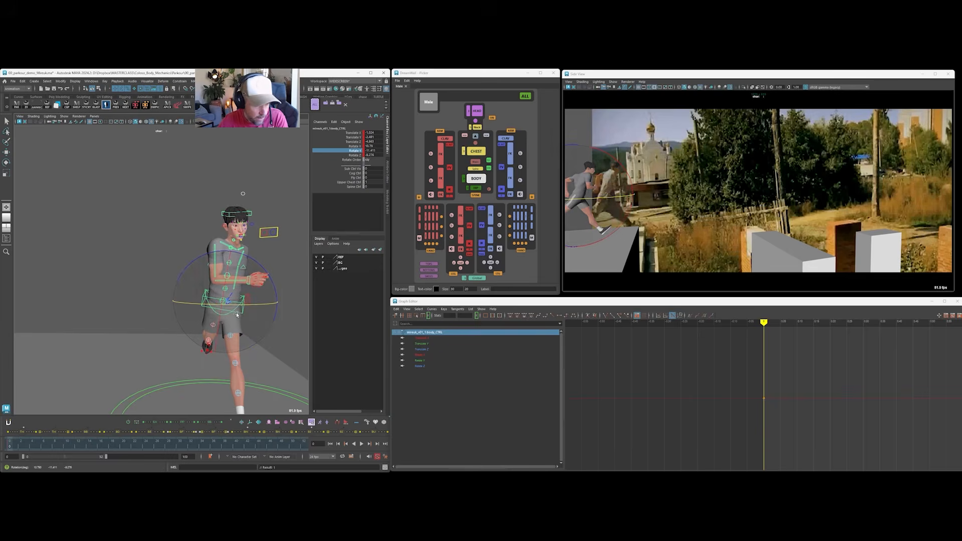
{"action": "key", "text": "ctrl+z"}
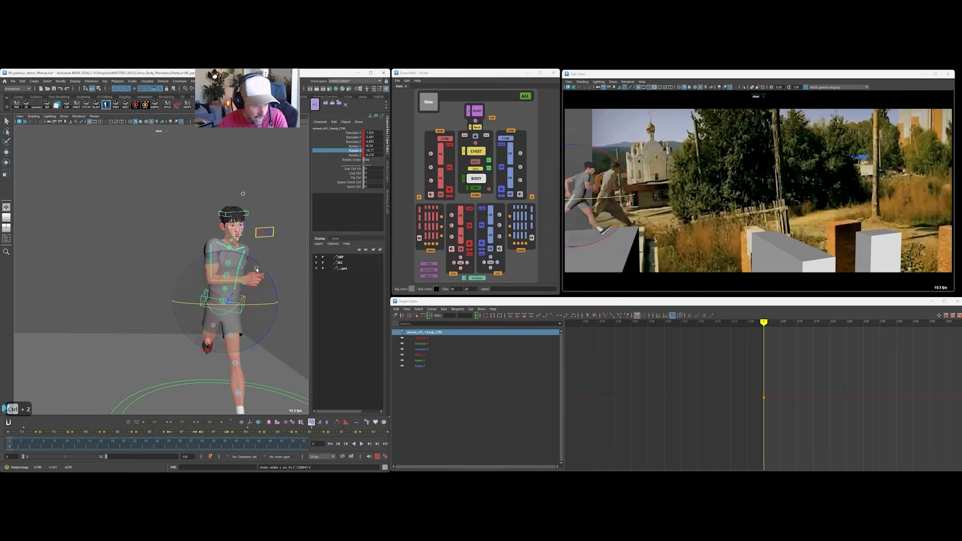
Clear the control selection and examine the runner's starting pose from the front and side.
{"action": "key", "text": "q"}
{"action": "left_click", "coordinate": [221, 283]}
{"action": "left_click", "coordinate": [227, 275]}
{"action": "mouse_move", "coordinate": [227, 276]}
{"action": "left_mouse_down", "text": "alt"}
{"action": "mouse_move", "coordinate": [236, 263]}
{"action": "mouse_move", "coordinate": [268, 266]}
{"action": "mouse_move", "coordinate": [262, 278]}
{"action": "mouse_move", "coordinate": [213, 275]}
{"action": "left_mouse_up", "text": "alt"}
{"action": "scroll", "coordinate": [236, 262], "scroll_direction": "down", "scroll_amount": 5}
{"action": "right_click_drag", "start_coordinate": [213, 275], "coordinate": [260, 274], "text": "alt"}
{"action": "left_click_drag", "start_coordinate": [260, 275], "coordinate": [224, 285], "text": "alt"}
{"action": "left_click", "coordinate": [71, 322]}
{"action": "left_click_drag", "start_coordinate": [72, 322], "coordinate": [119, 356], "text": "alt"}
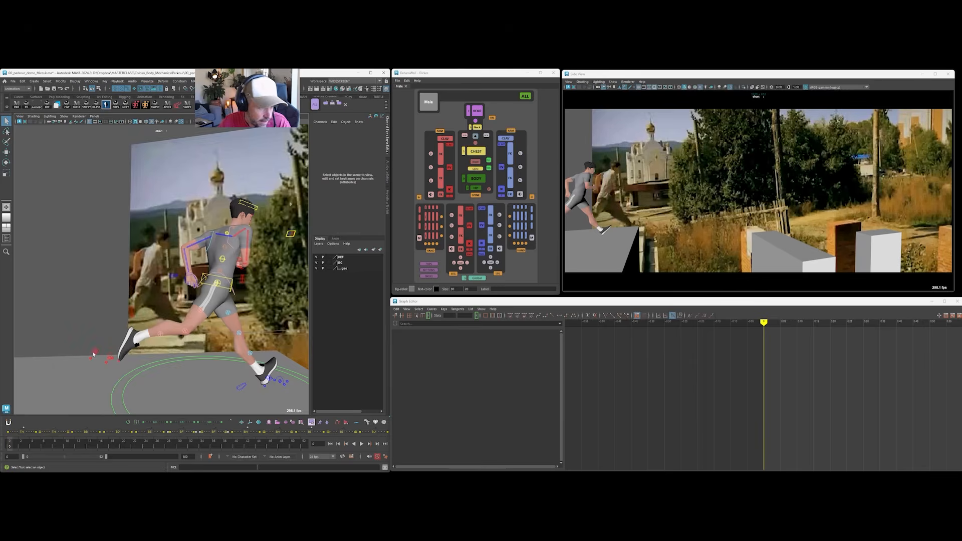
Select the rear foot's IK control and inspect its Toe Heel Roll and In Out Roll channels.
{"action": "left_click", "coordinate": [94, 353]}
{"action": "left_click", "coordinate": [349, 200]}
{"action": "left_click", "coordinate": [351, 205]}
{"action": "left_click_drag", "start_coordinate": [235, 325], "coordinate": [170, 329], "text": "alt"}
{"action": "right_click_drag", "start_coordinate": [170, 328], "coordinate": [189, 352], "text": "alt"}
{"action": "left_click_drag", "start_coordinate": [190, 352], "coordinate": [143, 348], "text": "alt"}
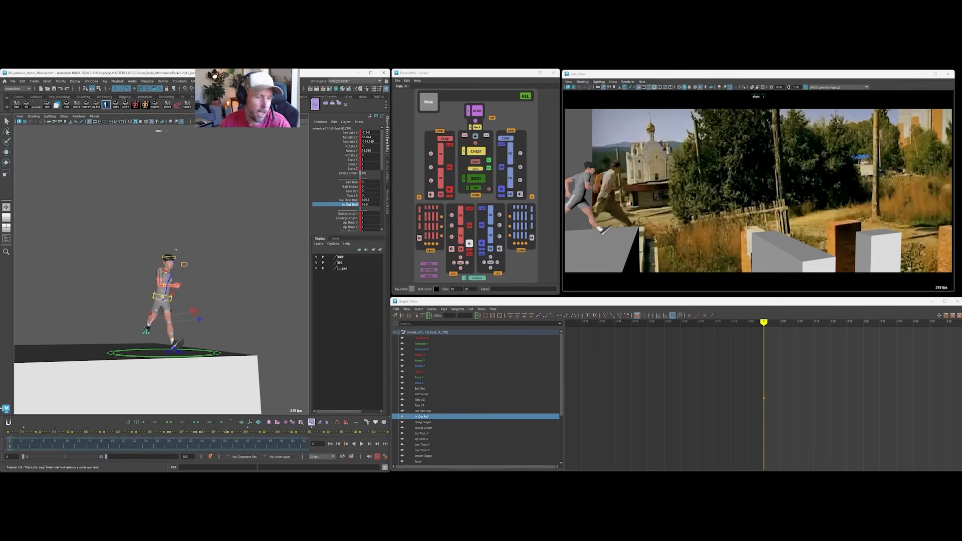
{"action": "left_click_drag", "start_coordinate": [186, 271], "coordinate": [245, 258], "text": "alt"}
{"action": "middle_click_drag", "start_coordinate": [244, 258], "coordinate": [202, 280], "text": "alt"}
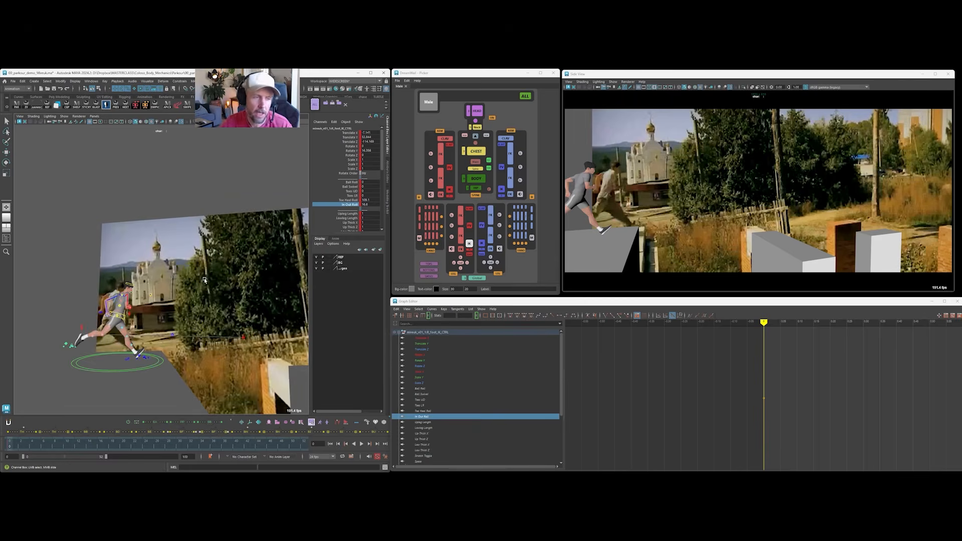
Select all of the runner's controls and scrub the reference footage to the landing on the wall around frame 16.
{"action": "left_click", "coordinate": [525, 95]}
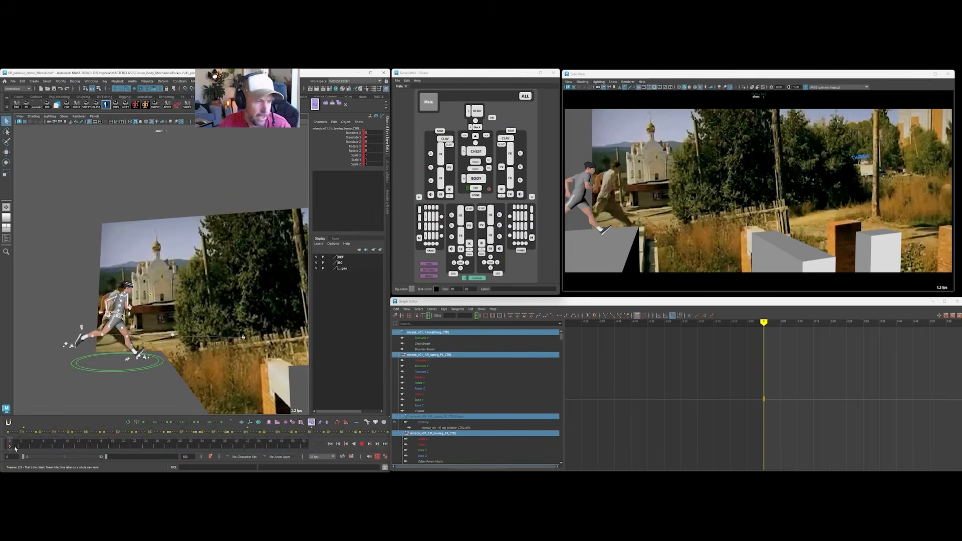
{"action": "key", "text": "alt+v"}
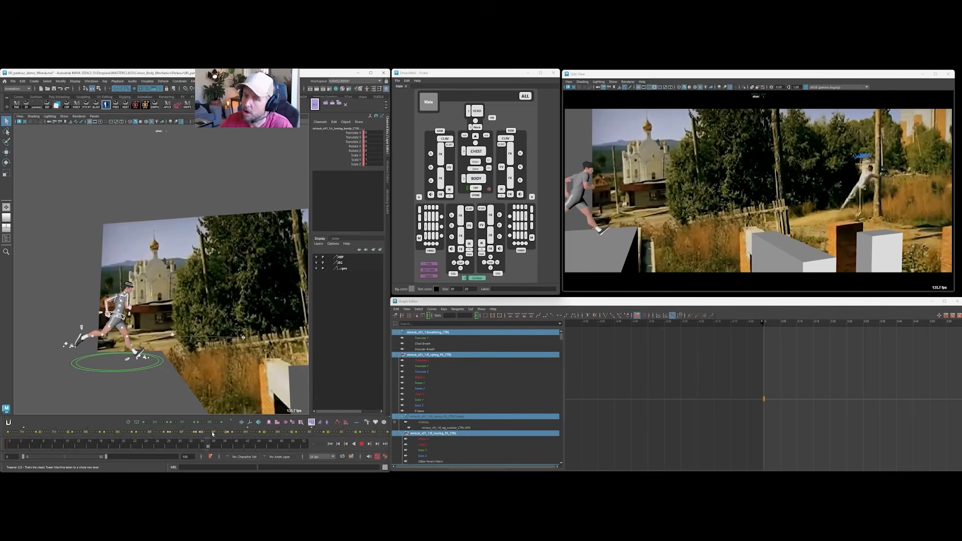
{"action": "mouse_move", "coordinate": [35, 471]}
{"action": "left_mouse_down"}
{"action": "mouse_move", "coordinate": [18, 472]}
{"action": "mouse_move", "coordinate": [118, 467]}
{"action": "mouse_move", "coordinate": [301, 423]}
{"action": "mouse_move", "coordinate": [0, 437]}
{"action": "mouse_move", "coordinate": [205, 429]}
{"action": "mouse_move", "coordinate": [100, 449]}
{"action": "mouse_move", "coordinate": [223, 431]}
{"action": "mouse_move", "coordinate": [6, 471]}
{"action": "mouse_move", "coordinate": [26, 468]}
{"action": "left_mouse_up"}
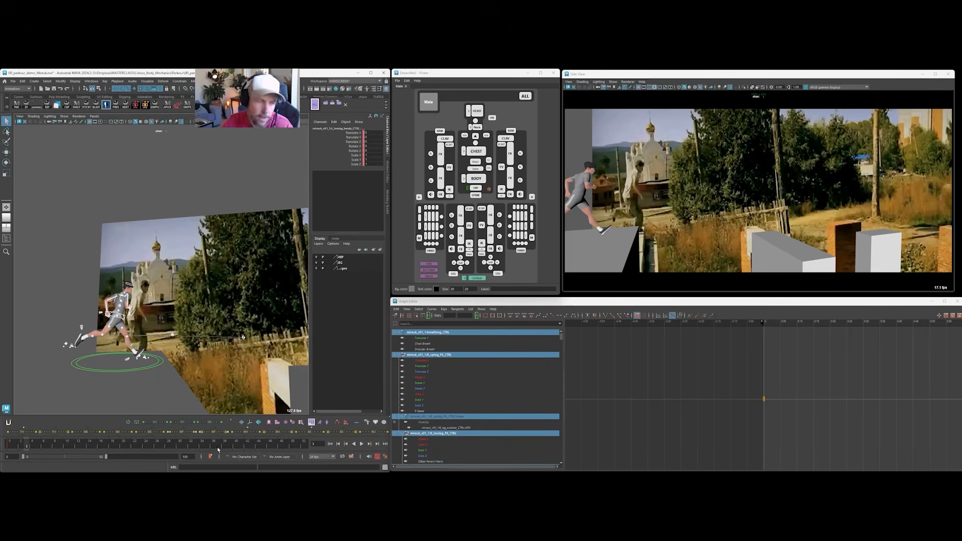
{"action": "key", "text": "alt+v"}
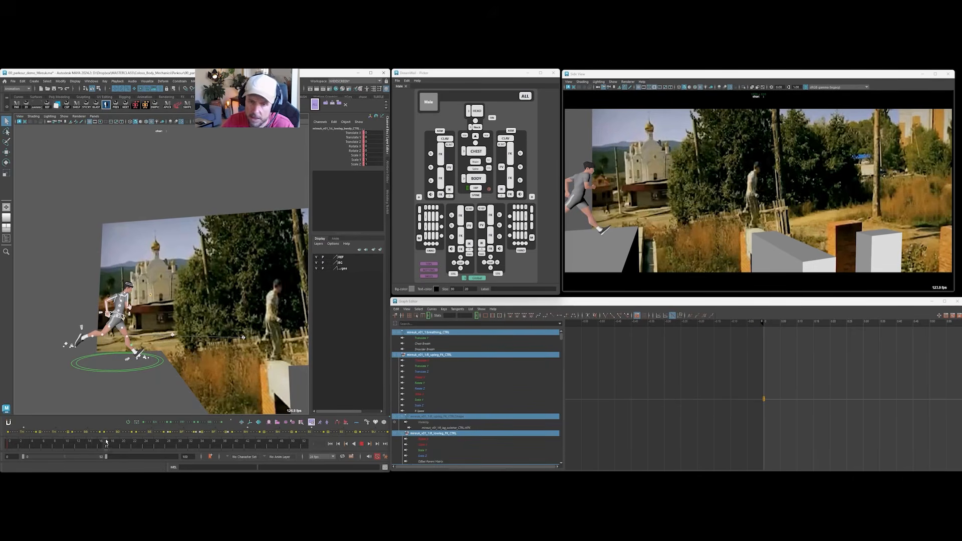
{"action": "mouse_move", "coordinate": [98, 442]}
{"action": "left_mouse_down"}
{"action": "mouse_move", "coordinate": [25, 445]}
{"action": "mouse_move", "coordinate": [103, 443]}
{"action": "mouse_move", "coordinate": [79, 444]}
{"action": "mouse_move", "coordinate": [108, 434]}
{"action": "left_mouse_up"}
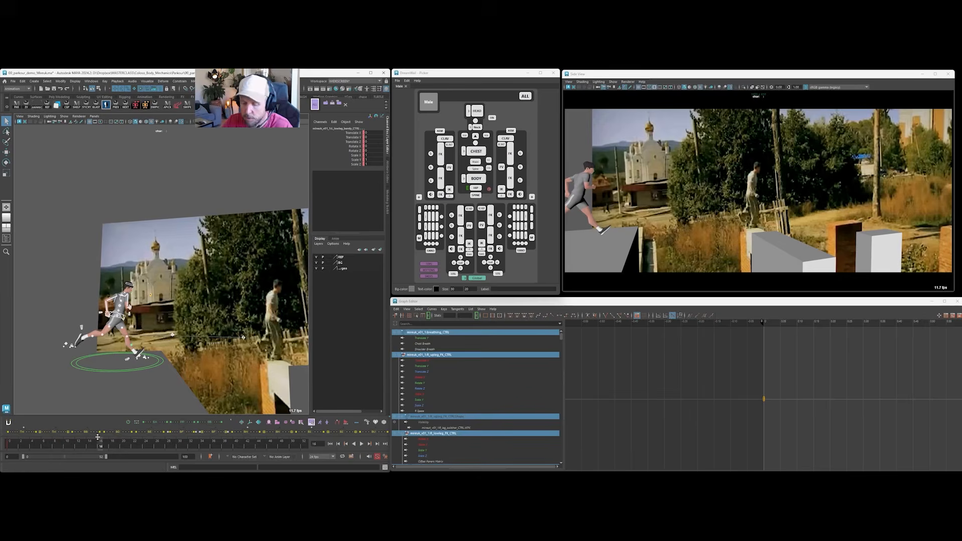
Step back and forth through the frames around frame 17 to examine the foot contact on the wall.
{"action": "key", "text": "n"}
{"action": "key", "text": "n"}
{"action": "key", "text": "m"}
{"action": "key", "text": "m"}
{"action": "key", "text": "m"}
{"action": "key", "text": "n"}
{"action": "key", "text": "m"}
{"action": "key", "text": "n"}
{"action": "key", "text": "m"}
{"action": "key", "text": "n"}
{"action": "key", "text": "m"}
{"action": "key", "text": "n"}
{"action": "key", "text": "m"}
{"action": "key", "text": "n"}
{"action": "key", "text": "m"}
{"action": "key", "text": "n"}
{"action": "key", "text": "m"}
{"action": "key", "text": "n"}
{"action": "key", "text": "m"}
{"action": "key", "text": "n"}
{"action": "key", "text": "m"}
{"action": "key", "text": "n"}
{"action": "key", "text": "m"}
{"action": "key", "text": "n"}
{"action": "key", "text": "m"}
{"action": "key", "text": "n"}
{"action": "key", "text": "m"}
{"action": "key", "text": "n"}
{"action": "key", "text": "m"}
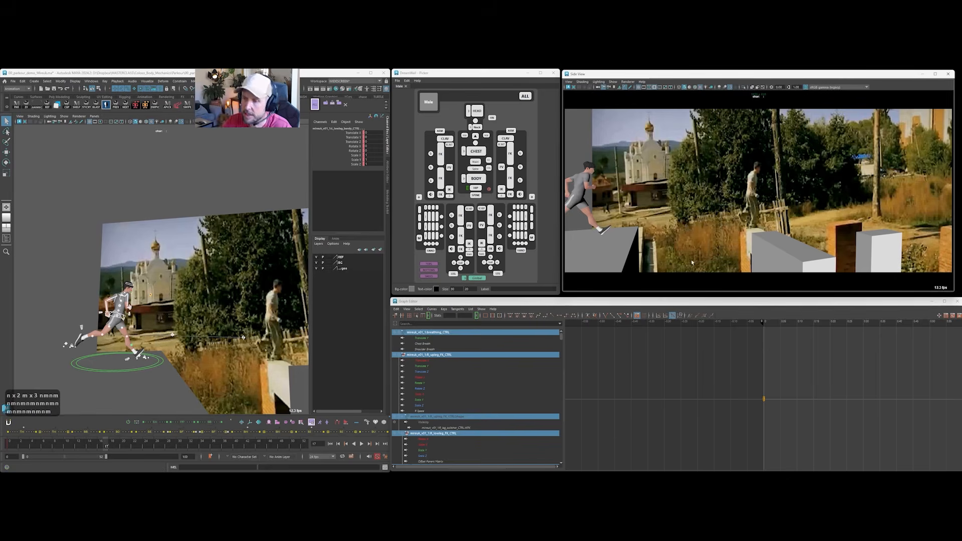
{"action": "key", "text": "m"}
{"action": "key", "text": "m"}
{"action": "key", "text": "n"}
{"action": "key", "text": "n"}
{"action": "key", "text": "n"}
{"action": "key", "text": "m"}
{"action": "key", "text": "m"}
{"action": "key", "text": "m"}
{"action": "key", "text": "n"}
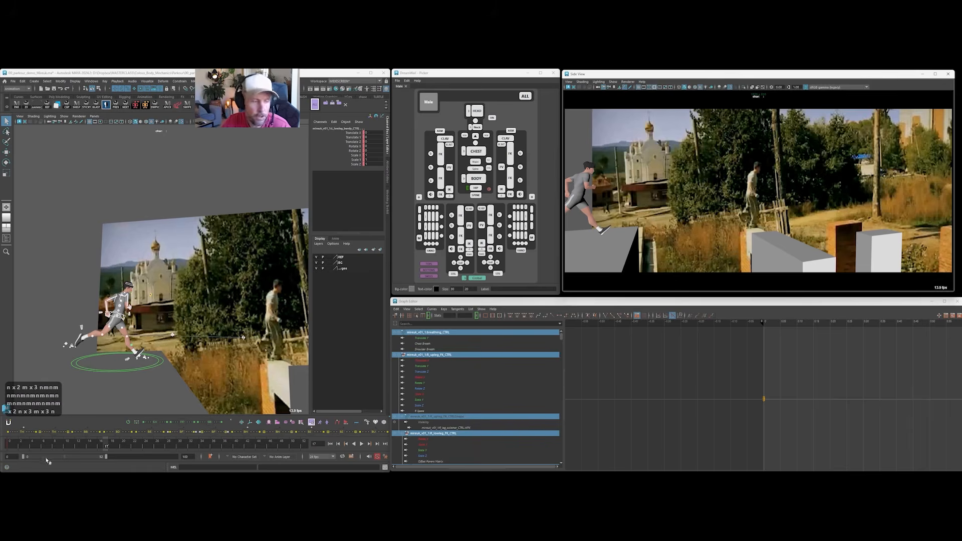
Replay the reference footage and park the timeline at frame 17.
{"action": "key", "text": "alt+v"}
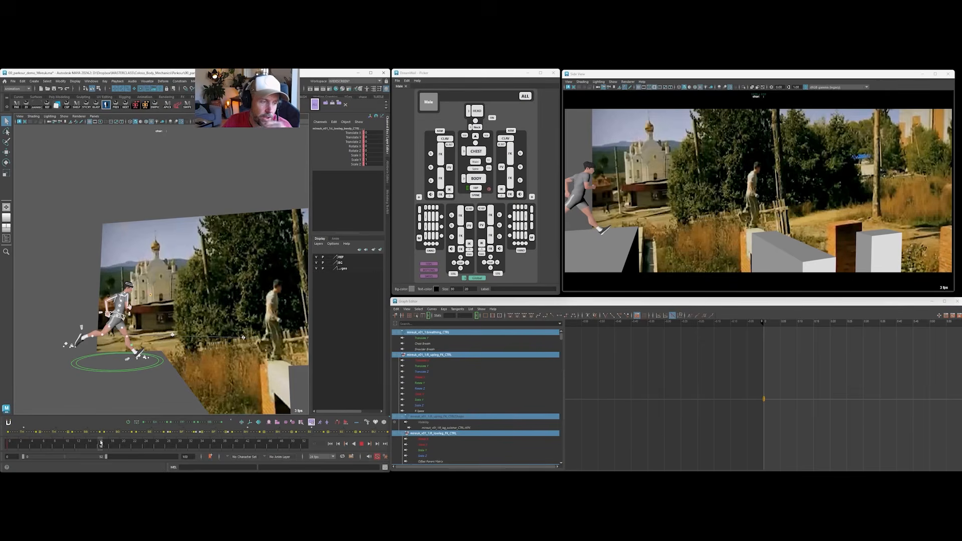
{"action": "mouse_move", "coordinate": [105, 441]}
{"action": "left_mouse_down"}
{"action": "mouse_move", "coordinate": [93, 440]}
{"action": "mouse_move", "coordinate": [100, 439]}
{"action": "left_mouse_up"}
{"action": "left_click", "coordinate": [105, 437]}
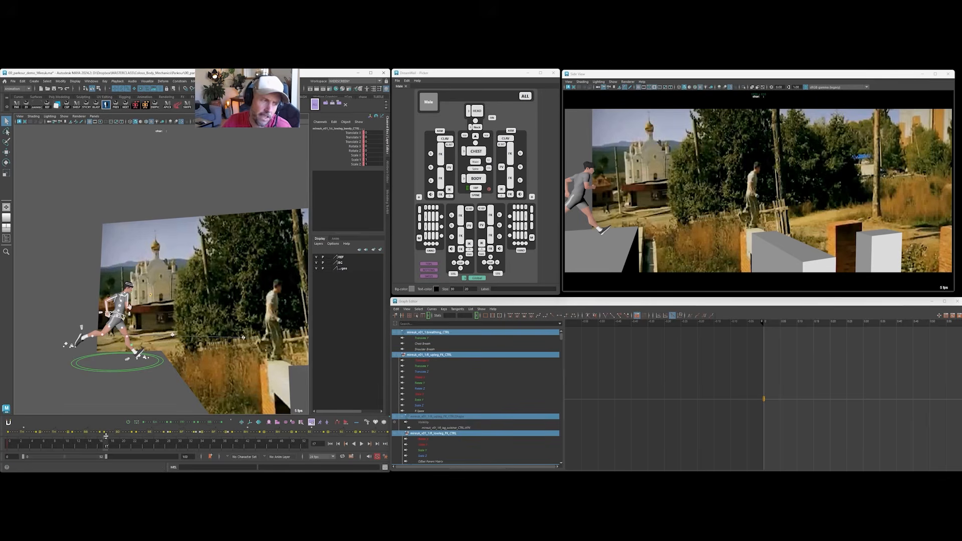
Key all of the runner's controls at frame 17, and move the body and both foot IK controls forward in Translate Z to the wall.
{"action": "left_click", "coordinate": [773, 357]}
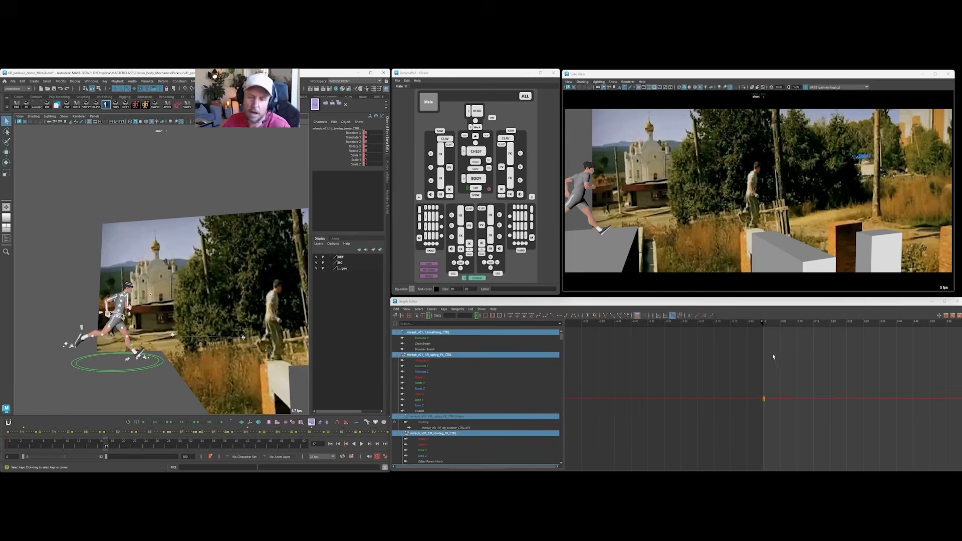
{"action": "key", "text": "s"}
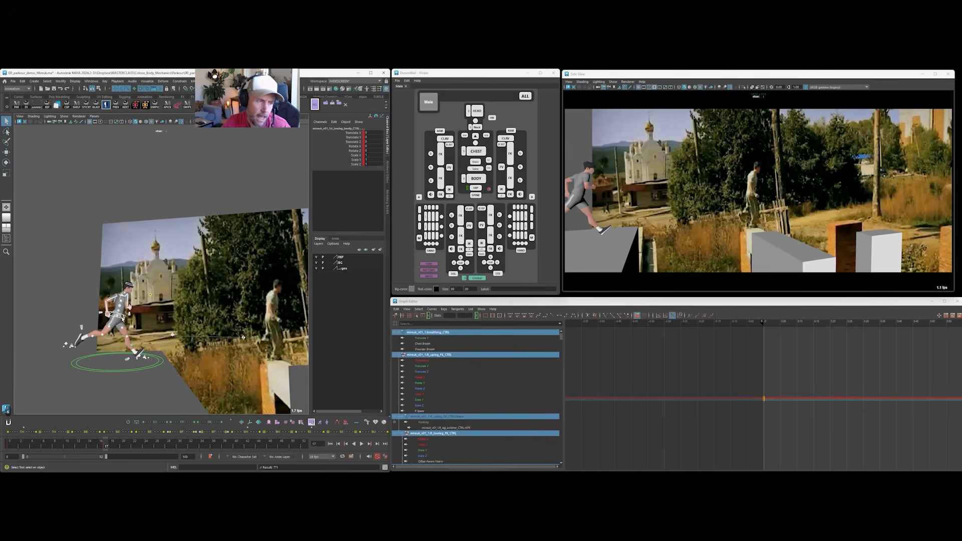
{"action": "left_click", "coordinate": [139, 335]}
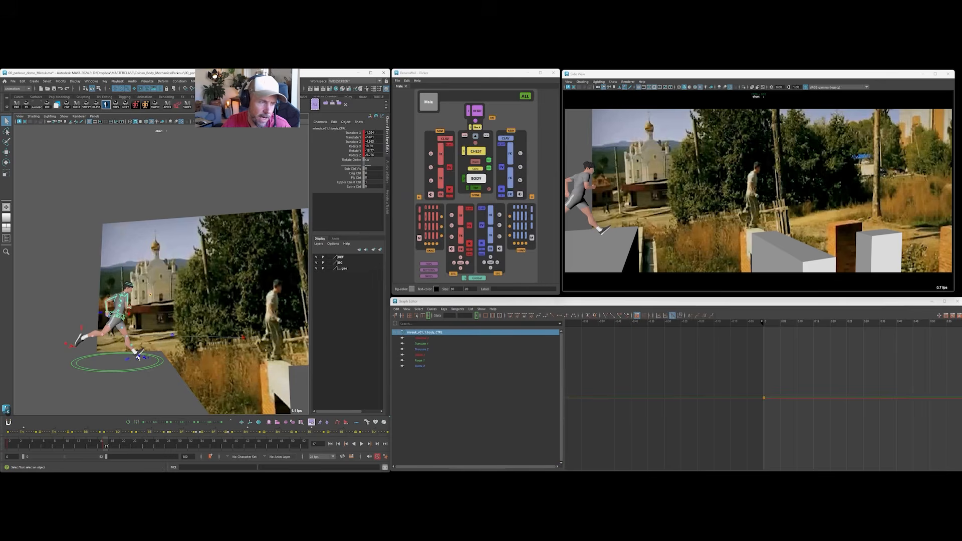
{"action": "left_click", "coordinate": [141, 357], "text": "shift"}
{"action": "left_click", "coordinate": [65, 345], "text": "shift"}
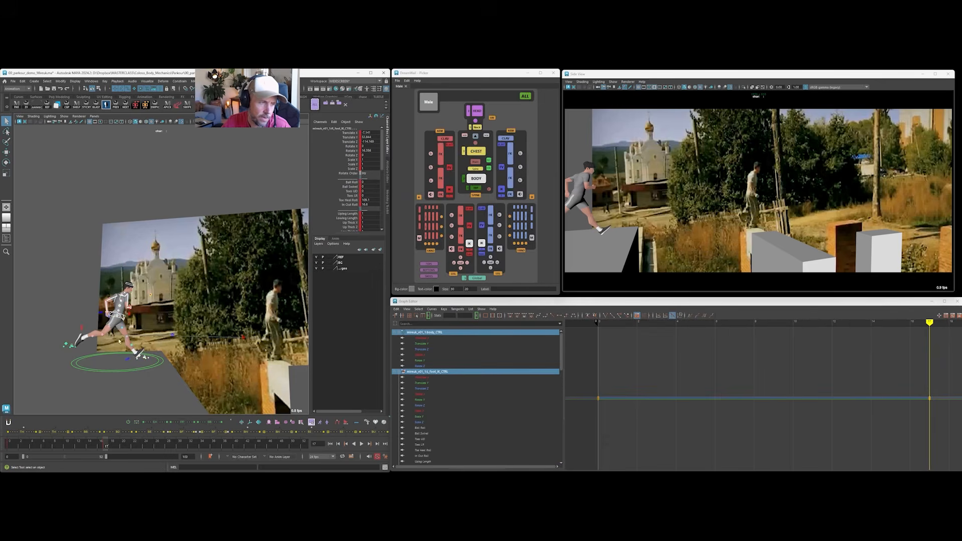
{"action": "left_click", "coordinate": [349, 143]}
{"action": "middle_click_drag", "start_coordinate": [159, 244], "coordinate": [358, 245]}
{"action": "left_click_drag", "start_coordinate": [252, 249], "coordinate": [166, 305], "text": "alt"}
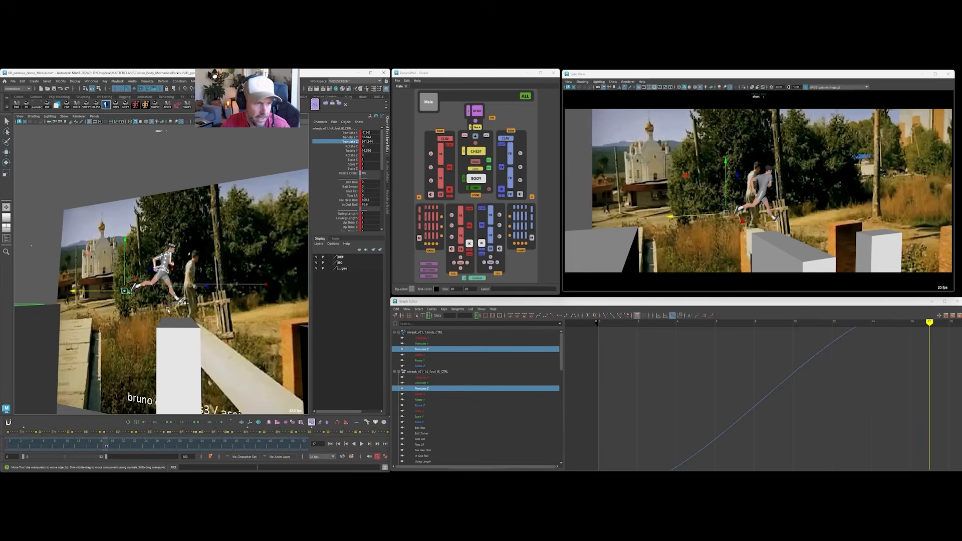
{"action": "middle_click_drag", "start_coordinate": [235, 242], "coordinate": [252, 230]}
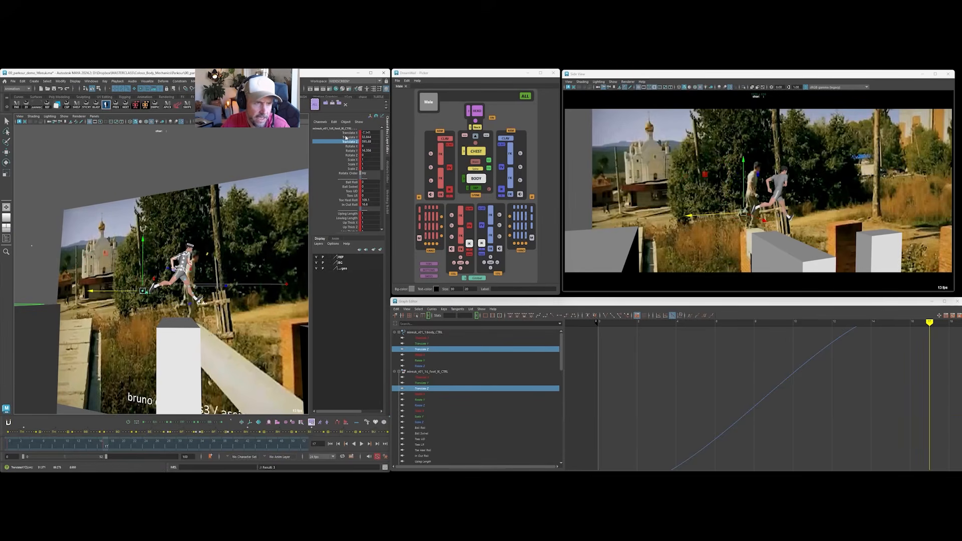
Lower the body and both foot IK controls in Translate Y so the front foot meets the wall top.
{"action": "left_click", "coordinate": [347, 137]}
{"action": "middle_click_drag", "start_coordinate": [220, 177], "coordinate": [189, 192]}
{"action": "right_click_drag", "start_coordinate": [200, 231], "coordinate": [211, 278], "text": "alt"}
{"action": "middle_click_drag", "start_coordinate": [211, 278], "coordinate": [220, 231], "text": "alt"}
{"action": "right_click_drag", "start_coordinate": [219, 232], "coordinate": [205, 275], "text": "alt"}
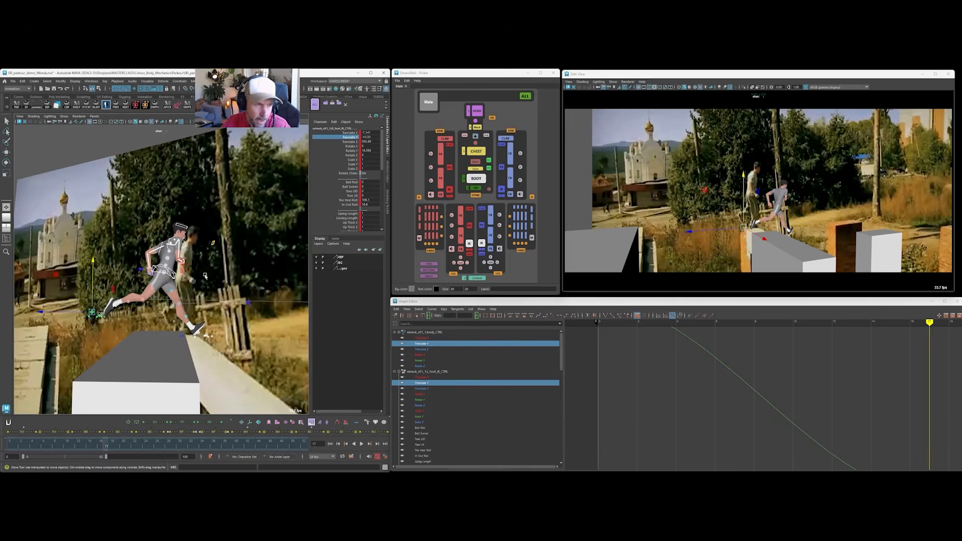
Move the right foot IK control forward under the body and lower it onto the wall top.
{"action": "left_click", "coordinate": [92, 312]}
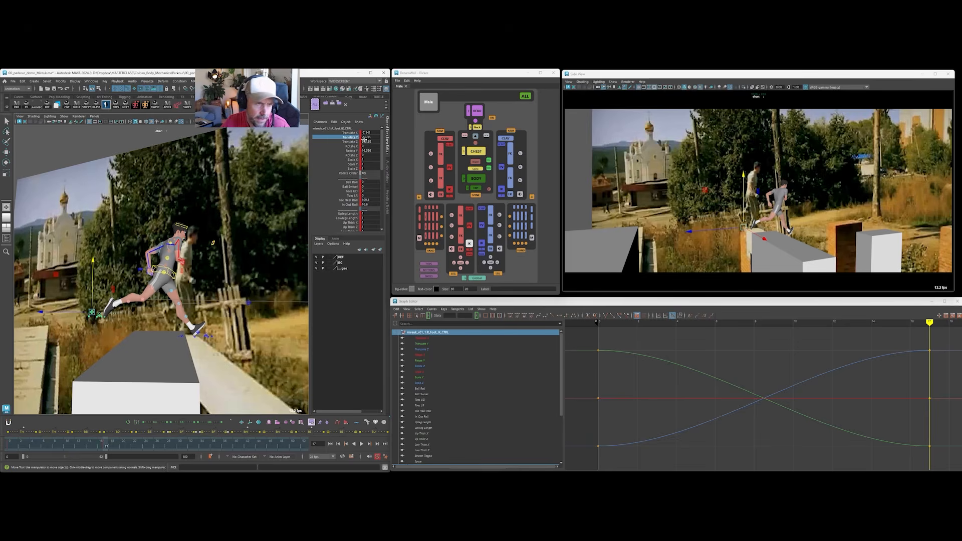
{"action": "left_click_drag", "start_coordinate": [63, 313], "coordinate": [153, 277]}
{"action": "key", "text": "w"}
{"action": "left_click", "coordinate": [422, 338]}
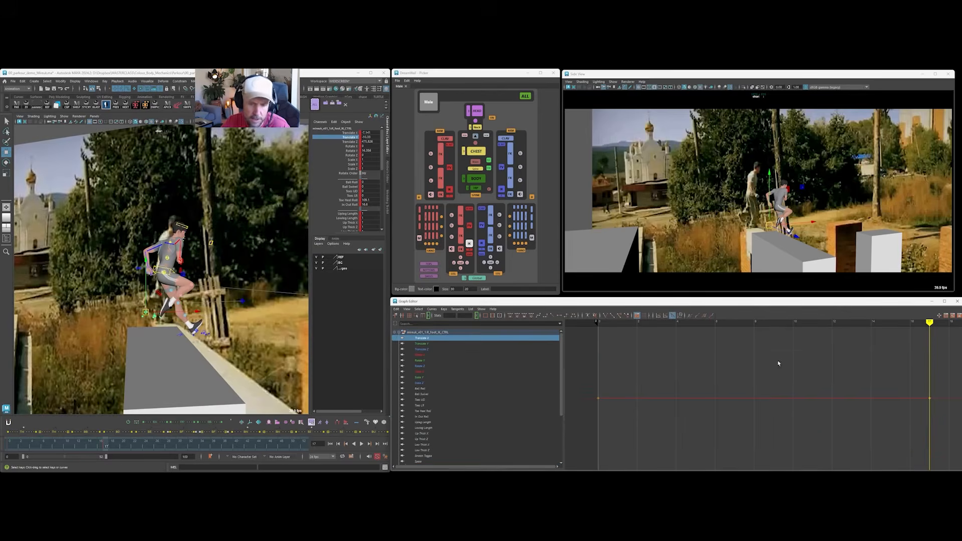
{"action": "left_click", "coordinate": [353, 141]}
{"action": "left_click_drag", "start_coordinate": [103, 321], "coordinate": [101, 321]}
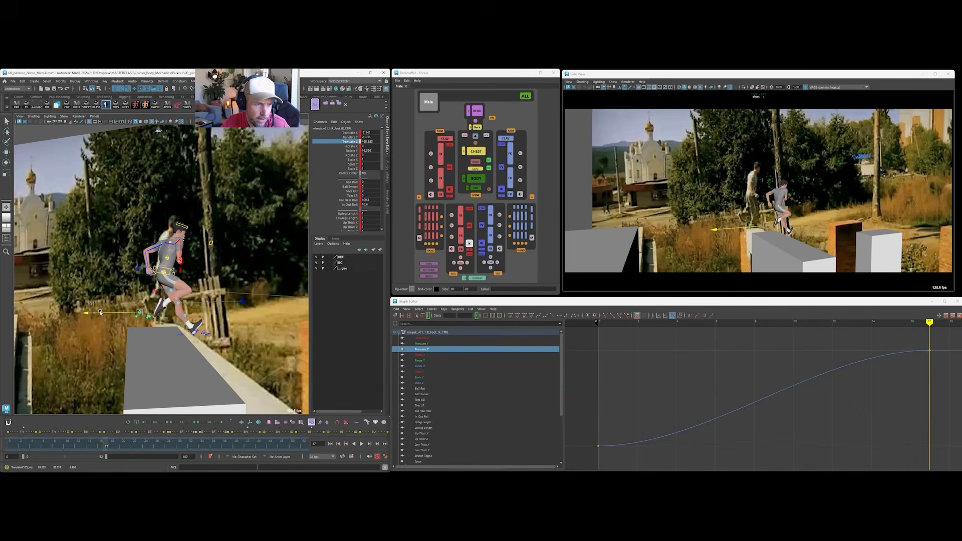
{"action": "key", "text": "w"}
{"action": "left_click_drag", "start_coordinate": [148, 314], "coordinate": [122, 314]}
{"action": "key", "text": "ctrl+z"}
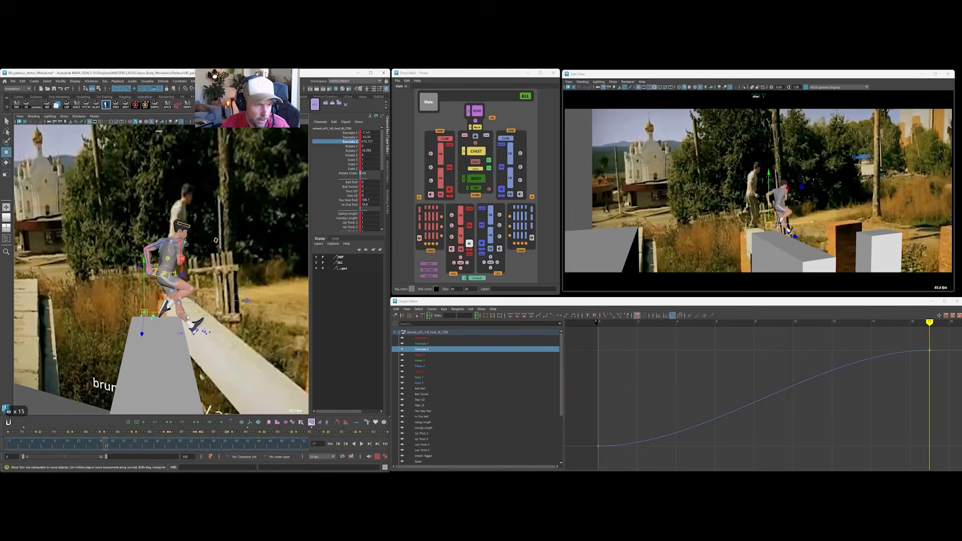
{"action": "left_click_drag", "start_coordinate": [224, 237], "coordinate": [142, 278], "text": "alt"}
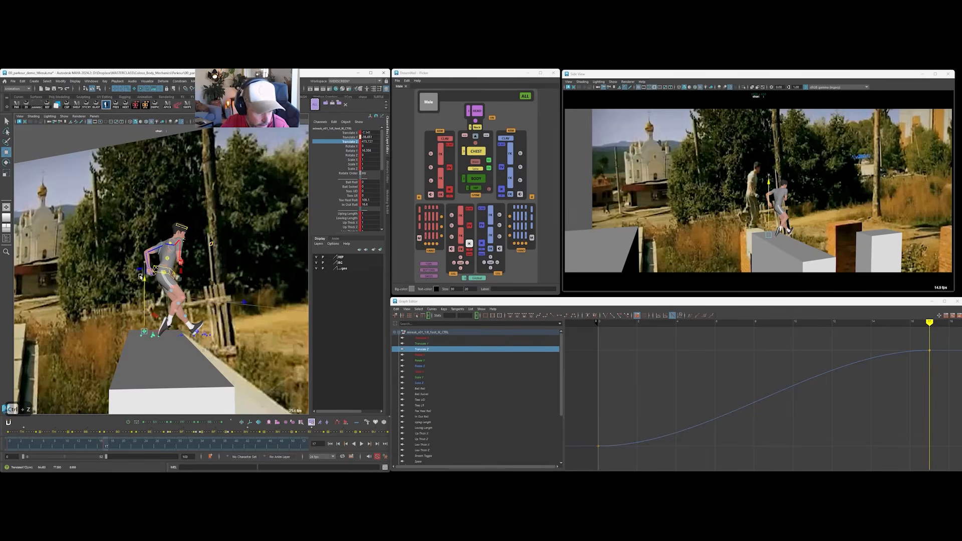
Set the right foot's Toe Heel Roll to 0 and plant the foot on the wall top.
{"action": "left_click", "coordinate": [370, 201]}
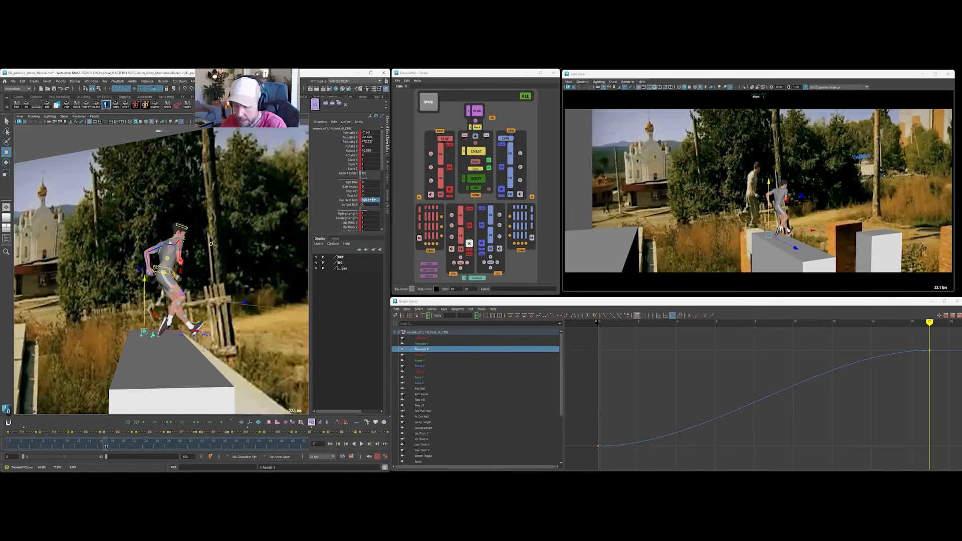
{"action": "type", "text": "0"}
{"action": "key", "text": "Return"}
{"action": "left_click_drag", "start_coordinate": [173, 327], "coordinate": [161, 321], "text": "alt"}
{"action": "right_click_drag", "start_coordinate": [162, 321], "coordinate": [172, 331], "text": "alt"}
{"action": "left_click_drag", "start_coordinate": [173, 331], "coordinate": [183, 329]}
Shift the body control back over the planted right foot and pull the left foot IK control back beside it.
{"action": "left_click", "coordinate": [155, 252]}
{"action": "left_click_drag", "start_coordinate": [195, 250], "coordinate": [183, 253]}
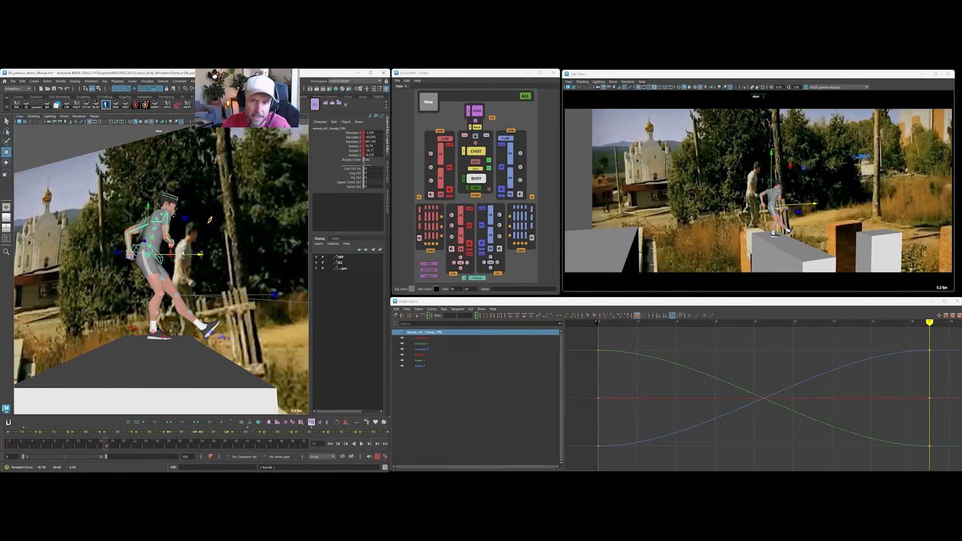
{"action": "left_click", "coordinate": [212, 331]}
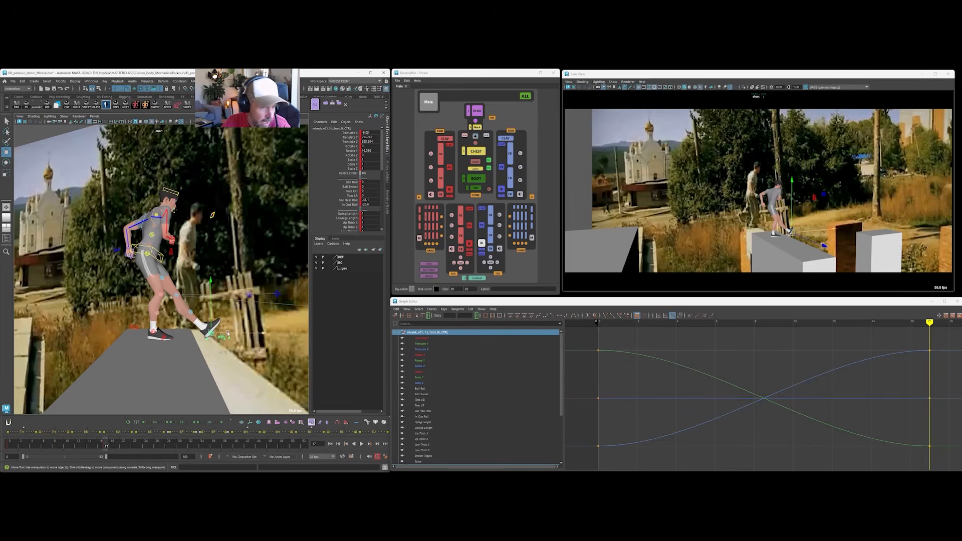
{"action": "left_click_drag", "start_coordinate": [252, 332], "coordinate": [211, 306]}
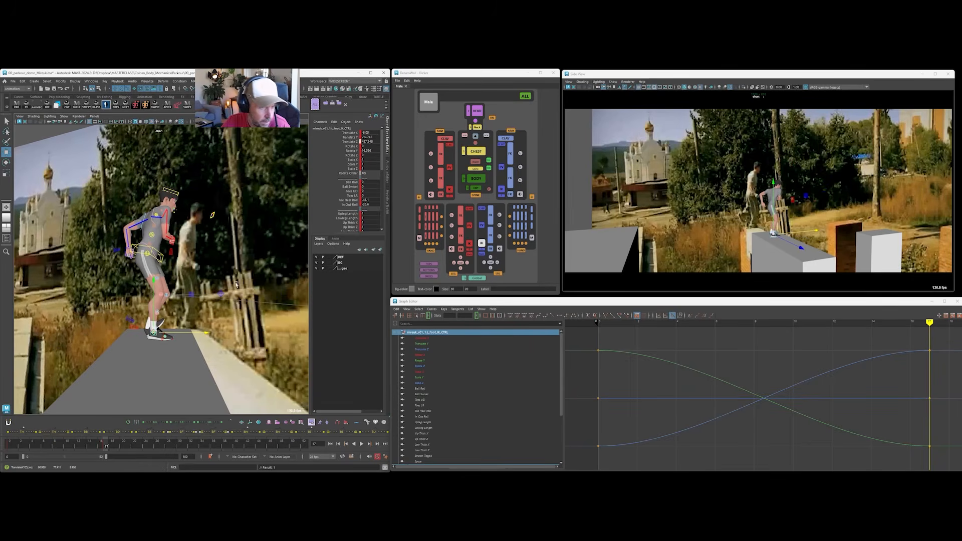
{"action": "left_click", "coordinate": [344, 204]}
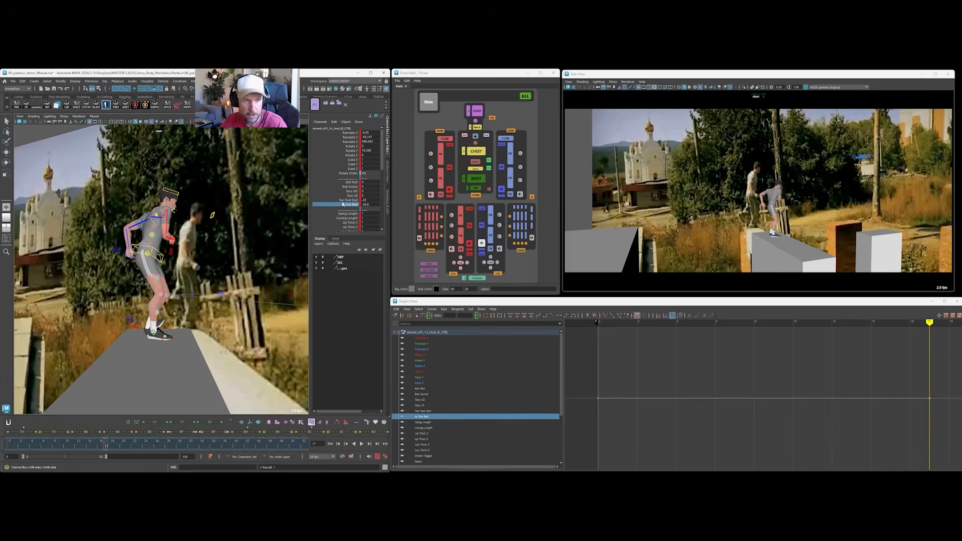
{"action": "mouse_move", "coordinate": [144, 278]}
{"action": "left_mouse_down", "text": "alt"}
{"action": "mouse_move", "coordinate": [115, 284]}
{"action": "mouse_move", "coordinate": [132, 287]}
{"action": "left_mouse_up", "text": "alt"}
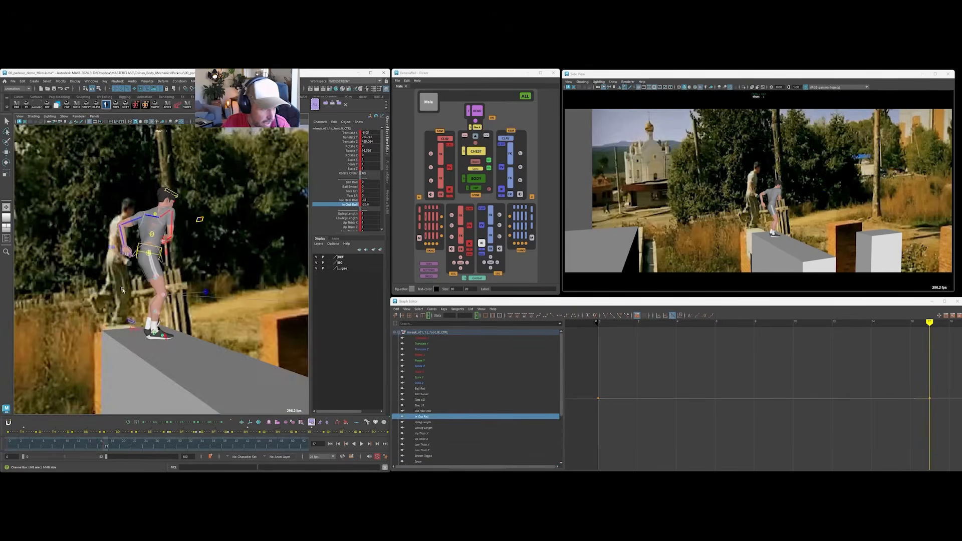
{"action": "left_click_drag", "start_coordinate": [78, 310], "coordinate": [35, 308], "text": "alt"}
{"action": "middle_click_drag", "start_coordinate": [251, 308], "coordinate": [341, 301]}
{"action": "key", "text": "ctrl+z"}
Tip the left foot onto its toe with Toe Heel Roll and move it in Translate Z behind the planted foot.
{"action": "left_click", "coordinate": [349, 200]}
{"action": "middle_click_drag", "start_coordinate": [196, 246], "coordinate": [243, 246]}
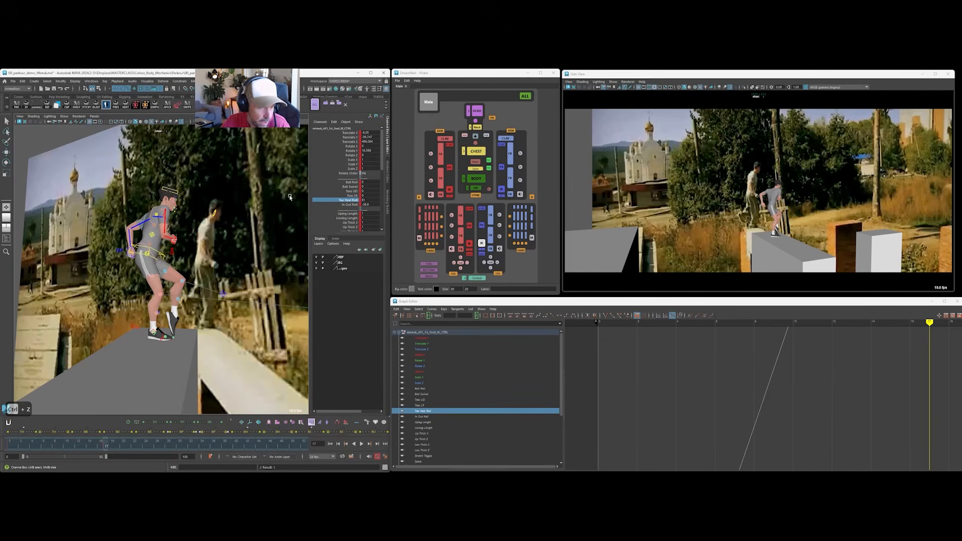
{"action": "left_click", "coordinate": [350, 141]}
{"action": "middle_click_drag", "start_coordinate": [210, 339], "coordinate": [162, 337]}
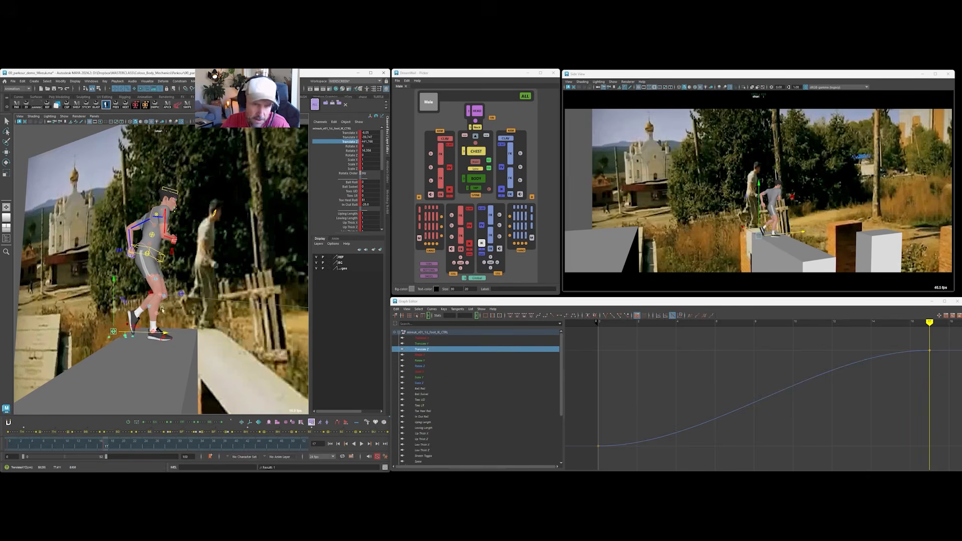
Select the body control and set its Rotate Y to 0.
{"action": "left_click_drag", "start_coordinate": [171, 242], "coordinate": [115, 249], "text": "alt"}
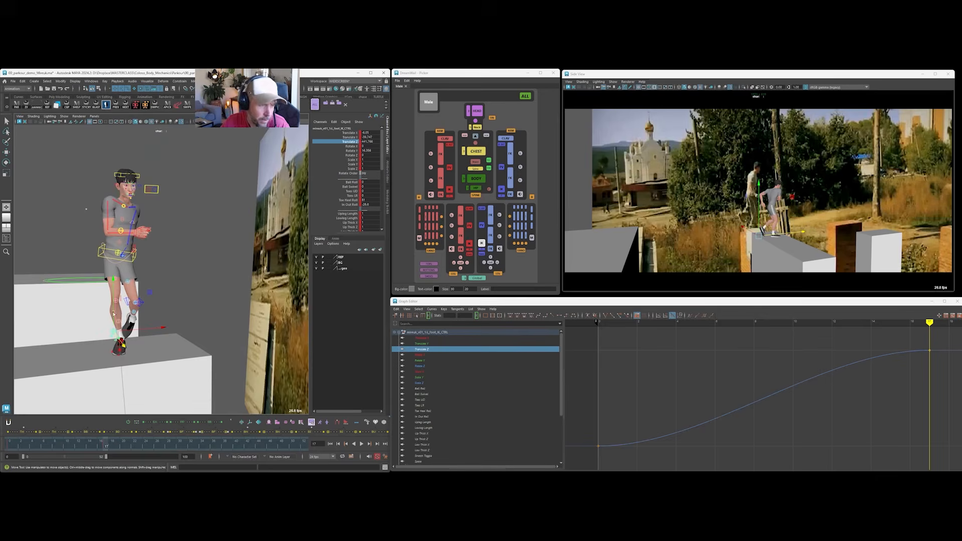
{"action": "left_click", "coordinate": [133, 261]}
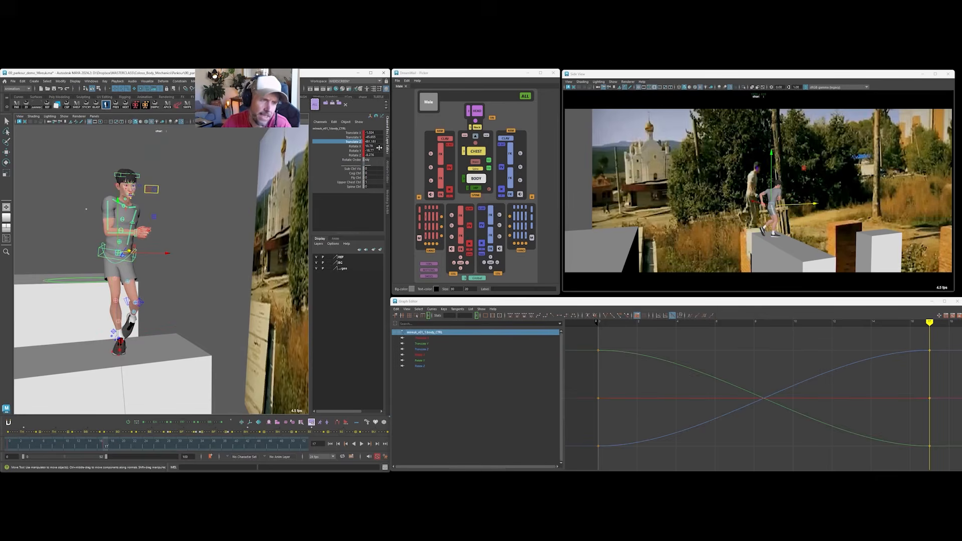
{"action": "left_click", "coordinate": [356, 150]}
{"action": "key", "text": "e"}
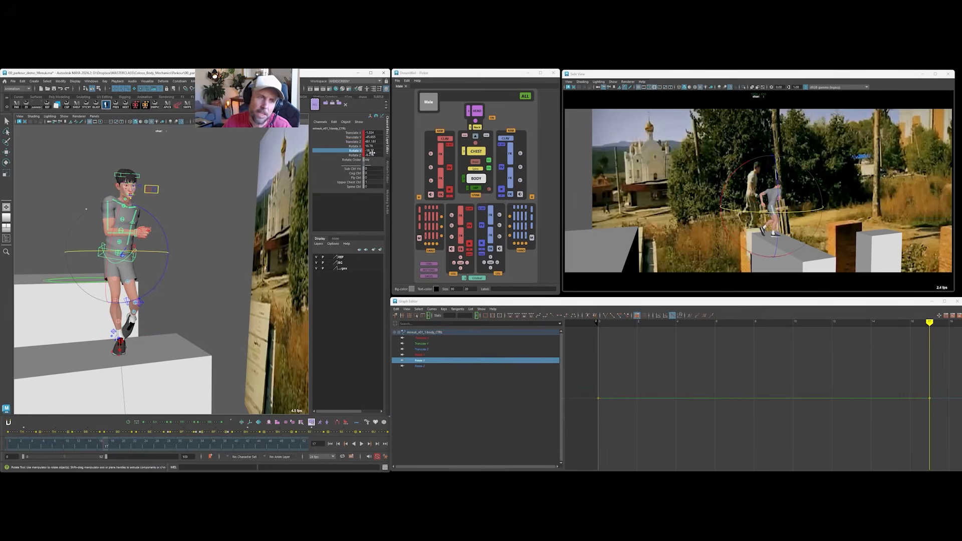
{"action": "left_click", "coordinate": [373, 152]}
{"action": "type", "text": "0"}
{"action": "key", "text": "Return"}
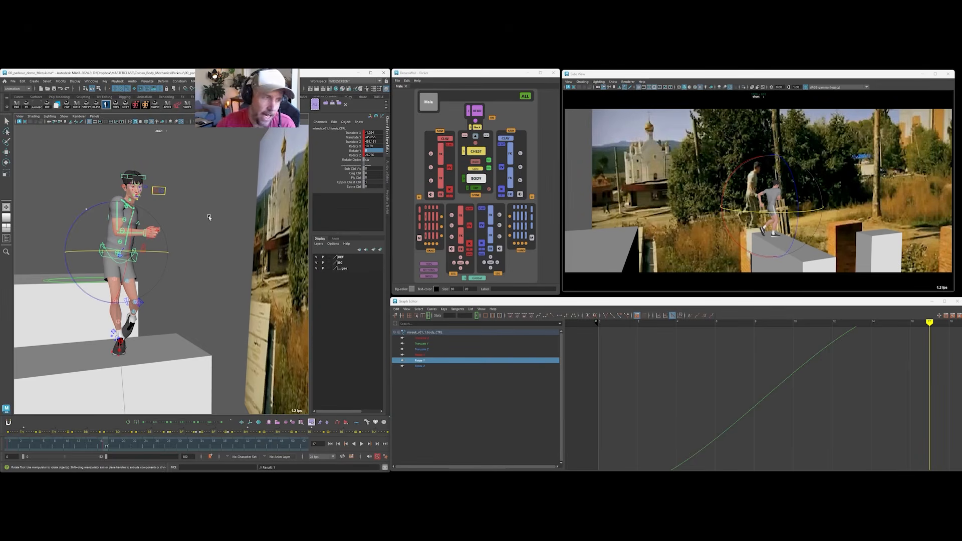
Check the starting pose at frame 0, and set the body control's Rotate Z to 0 at frame 17.
{"action": "left_click", "coordinate": [10, 447]}
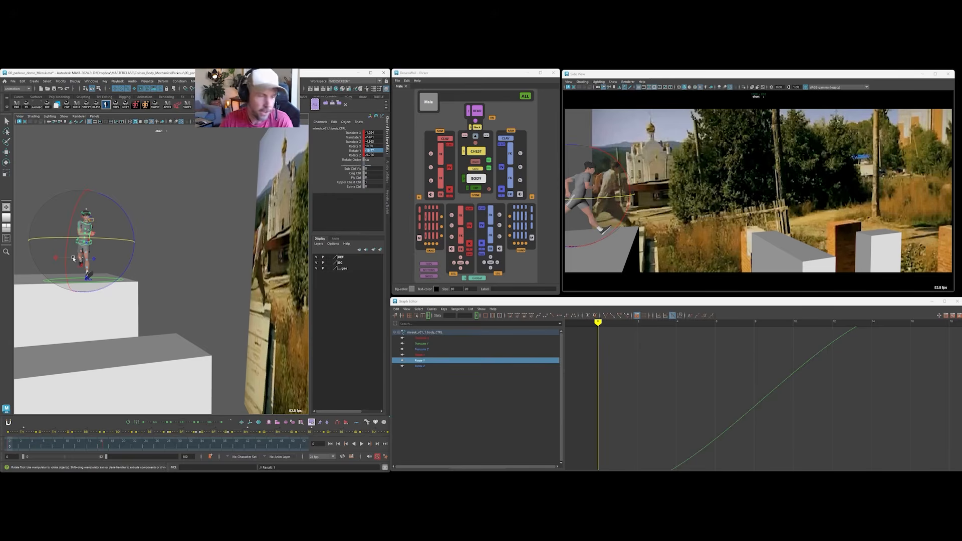
{"action": "left_click", "coordinate": [106, 447]}
{"action": "left_click_drag", "start_coordinate": [153, 286], "coordinate": [226, 237], "text": "alt"}
{"action": "left_click", "coordinate": [370, 155]}
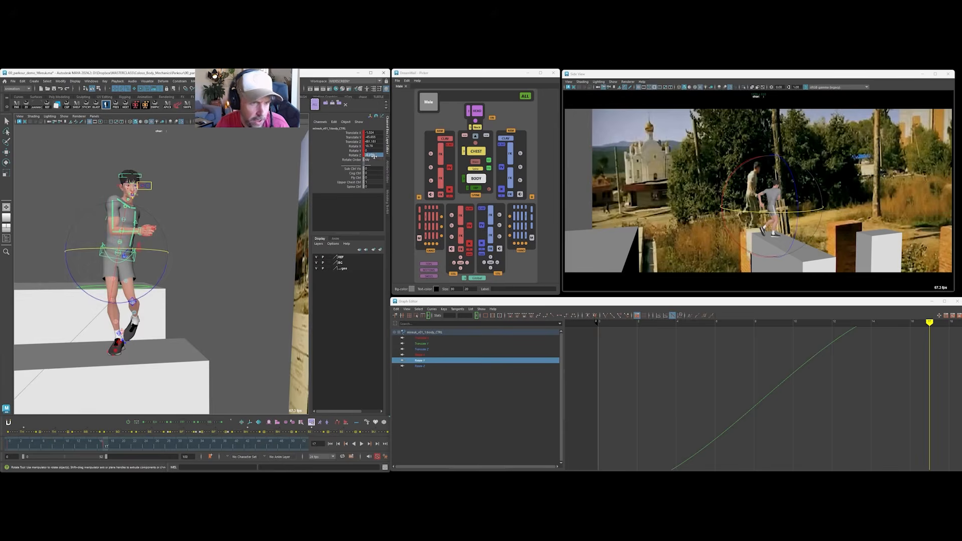
{"action": "type", "text": "0"}
{"action": "key", "text": "Return"}
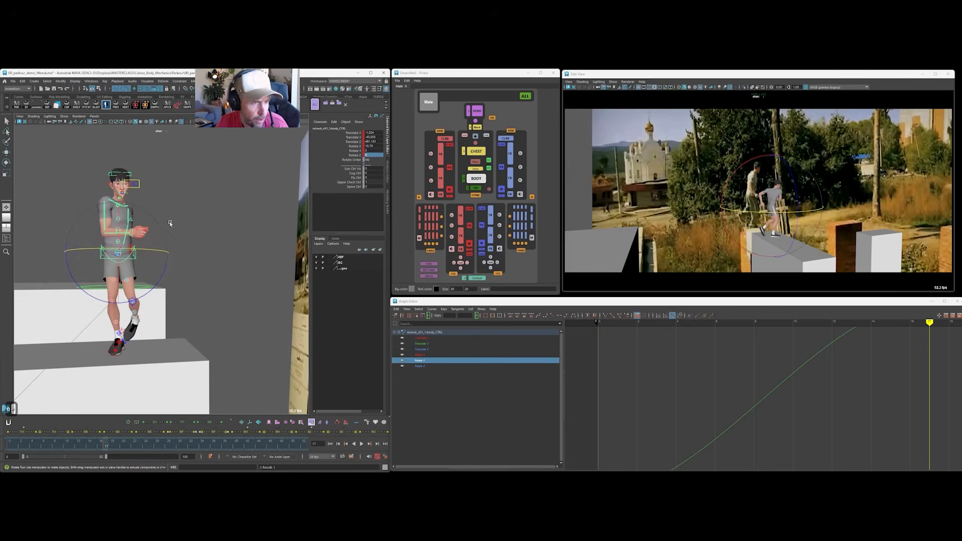
Select the chest control and set its Rotate Y to 0.
{"action": "left_click_drag", "start_coordinate": [149, 202], "coordinate": [180, 203], "text": "alt"}
{"action": "left_click", "coordinate": [120, 231]}
{"action": "key", "text": "w"}
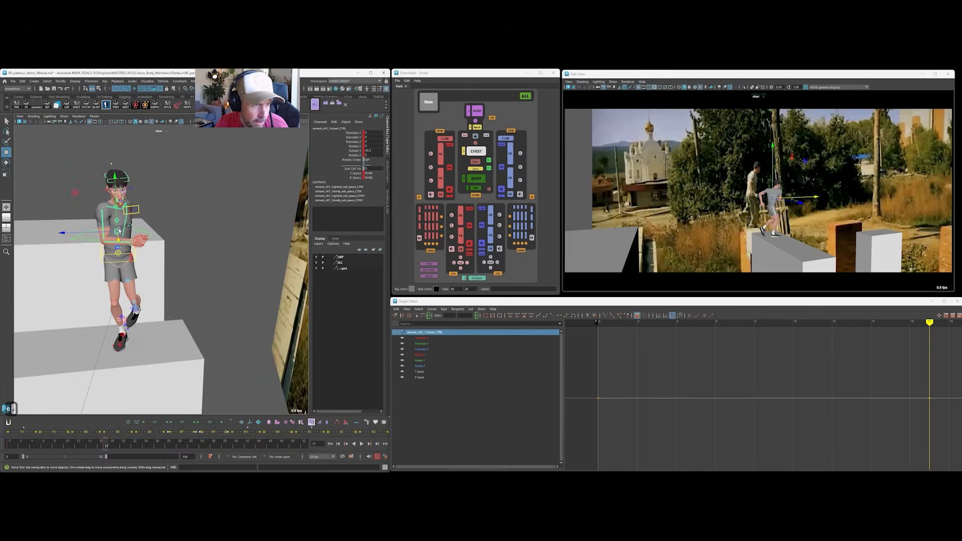
{"action": "type", "text": "0"}
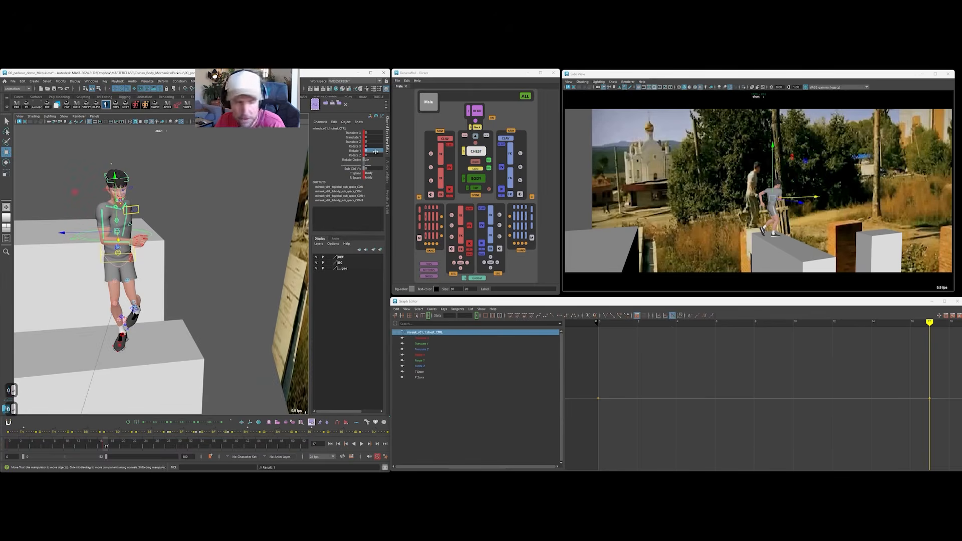
{"action": "key", "text": "Return"}
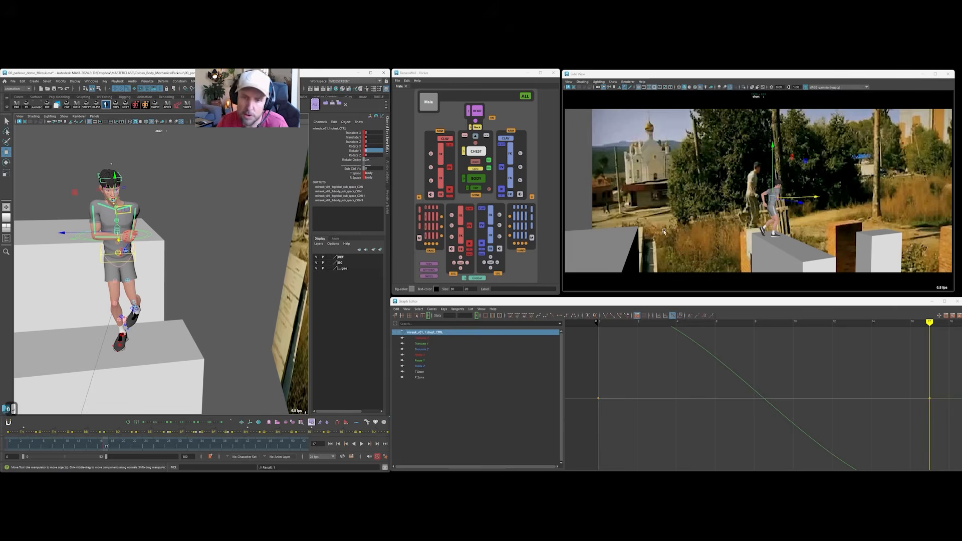
Select both clavicle controls and set their rotation values to 0.
{"action": "left_click_drag", "start_coordinate": [259, 245], "coordinate": [155, 195], "text": "alt"}
{"action": "left_click", "coordinate": [180, 199]}
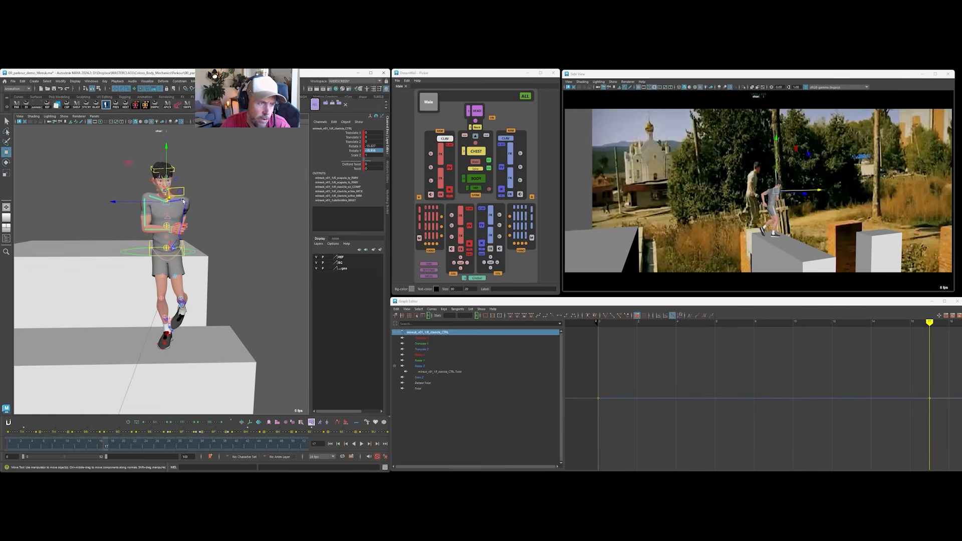
{"action": "left_click", "coordinate": [183, 201], "text": "shift"}
{"action": "left_click_drag", "start_coordinate": [378, 146], "coordinate": [376, 151]}
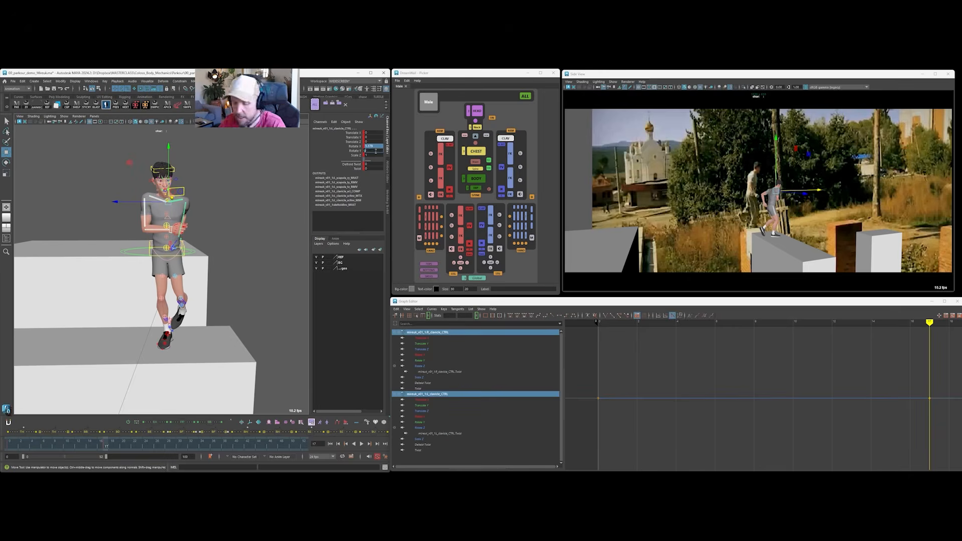
{"action": "type", "text": "0"}
{"action": "key", "text": "Return"}
Rotate the right forearm's FK control to change the elbow bend against the reference runner.
{"action": "left_click_drag", "start_coordinate": [115, 219], "coordinate": [196, 230], "text": "alt"}
{"action": "left_click", "coordinate": [156, 202]}
{"action": "key", "text": "e"}
{"action": "left_click", "coordinate": [161, 230]}
{"action": "left_click", "coordinate": [162, 231]}
{"action": "left_click_drag", "start_coordinate": [114, 194], "coordinate": [150, 185]}
{"action": "key", "text": "s"}
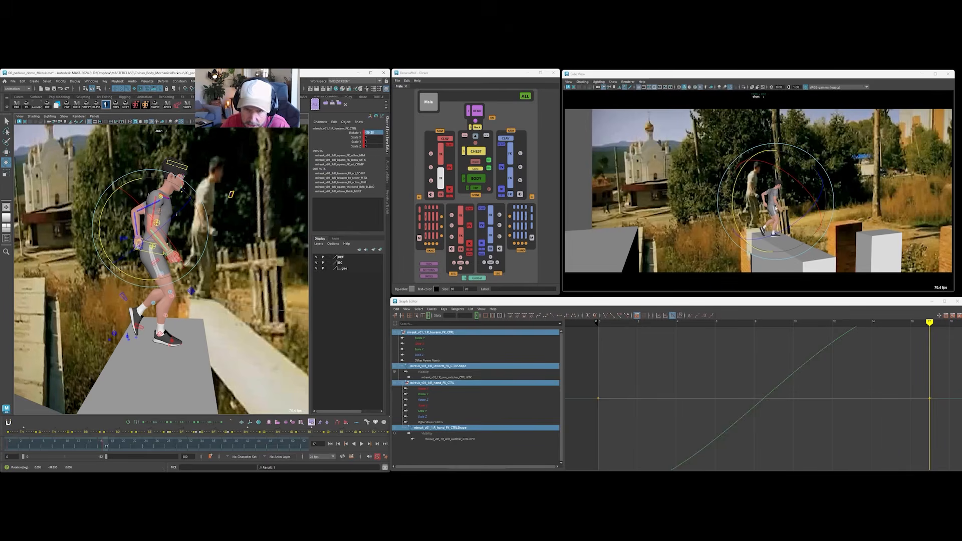
Select the right upper-arm FK control and swing the arm back closer to the body.
{"action": "left_click", "coordinate": [169, 200]}
{"action": "left_click", "coordinate": [160, 200]}
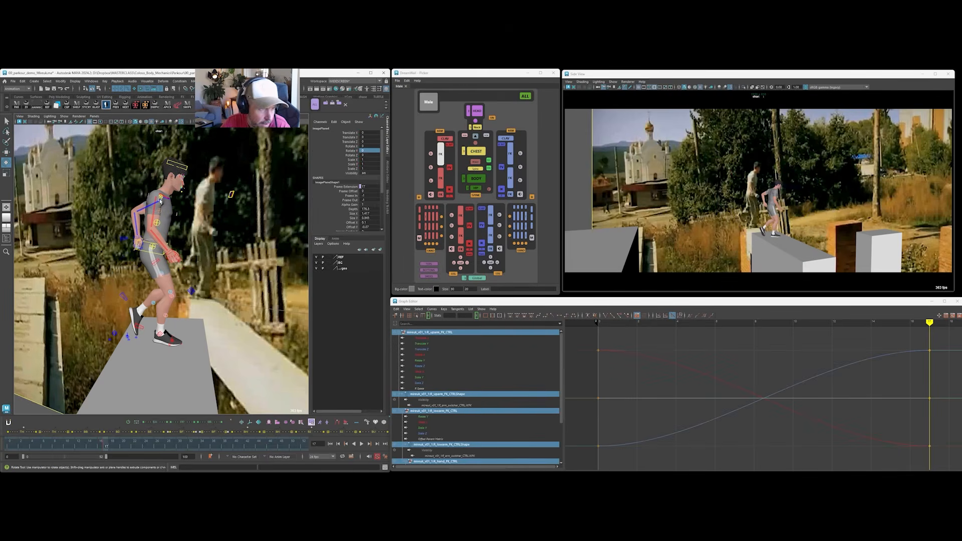
{"action": "left_click_drag", "start_coordinate": [185, 238], "coordinate": [176, 244]}
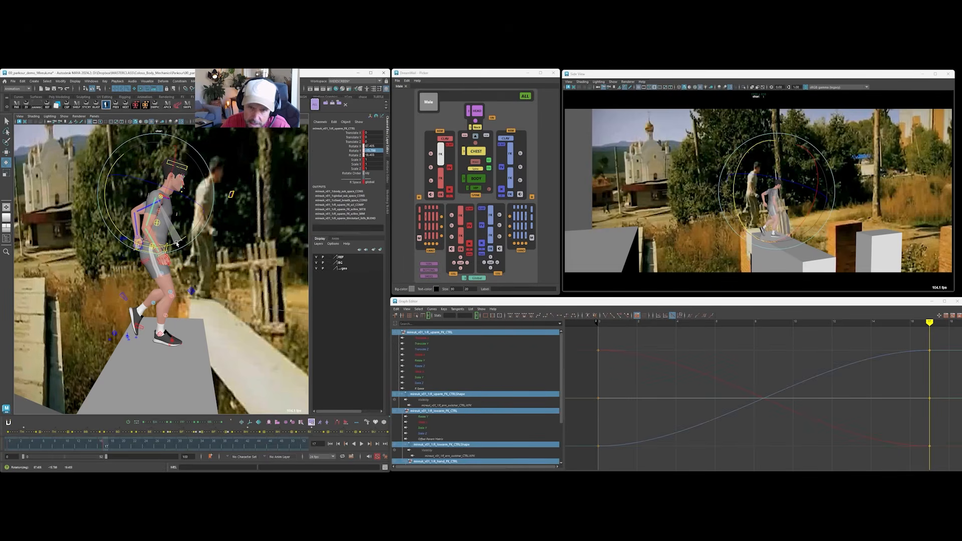
Hide the manipulators in the reference camera's Side View viewport.
{"action": "left_click", "coordinate": [614, 81]}
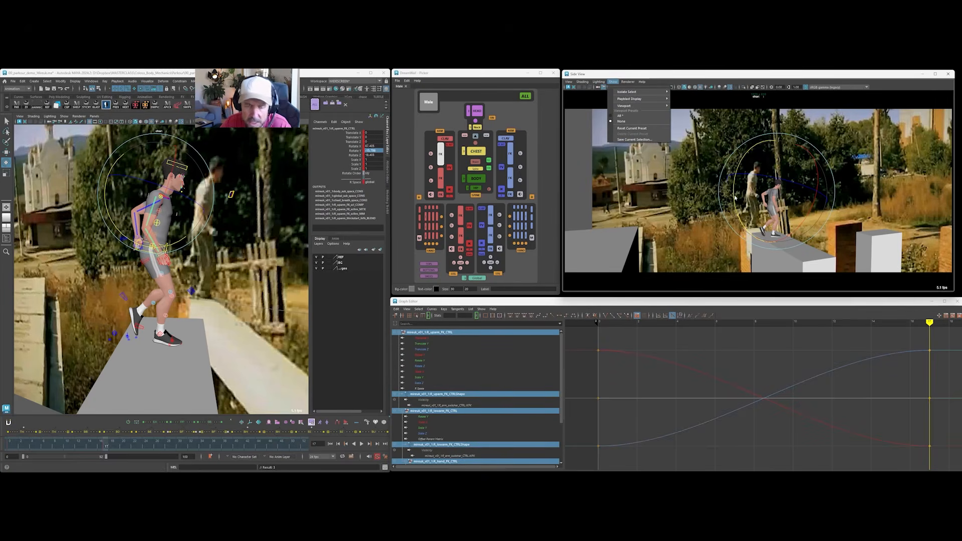
{"action": "mouse_move", "coordinate": [627, 106]}
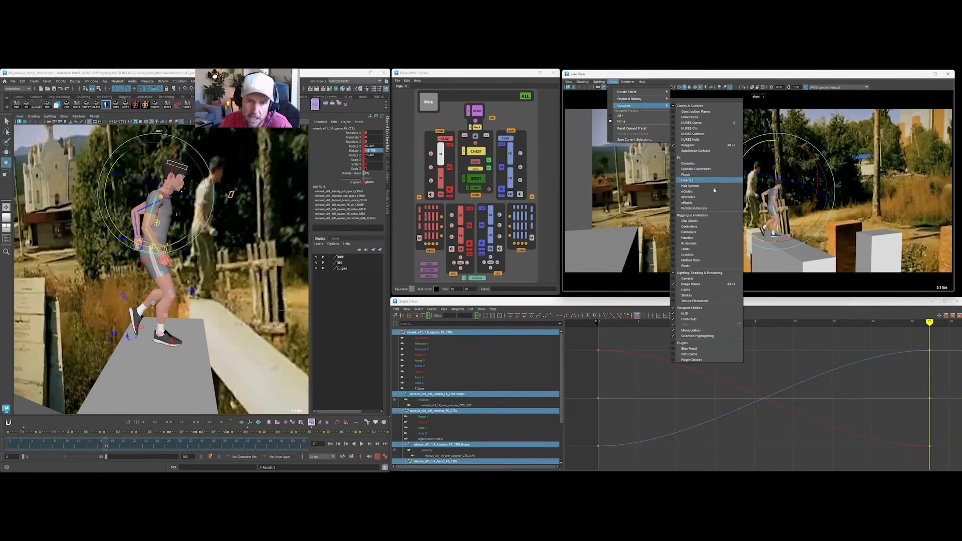
{"action": "left_click", "coordinate": [698, 332]}
{"action": "left_click", "coordinate": [183, 200]}
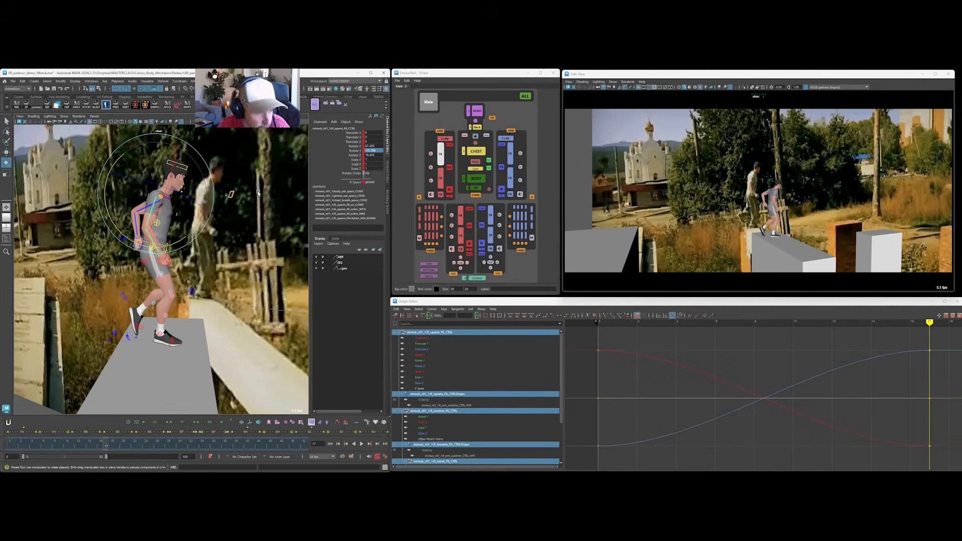
Rotate the right clavicle control and the chest control to refine the shoulder line against the reference runner.
{"action": "left_click", "coordinate": [165, 196]}
{"action": "left_click_drag", "start_coordinate": [166, 193], "coordinate": [169, 196], "text": "alt"}
{"action": "left_click_drag", "start_coordinate": [158, 146], "coordinate": [154, 158]}
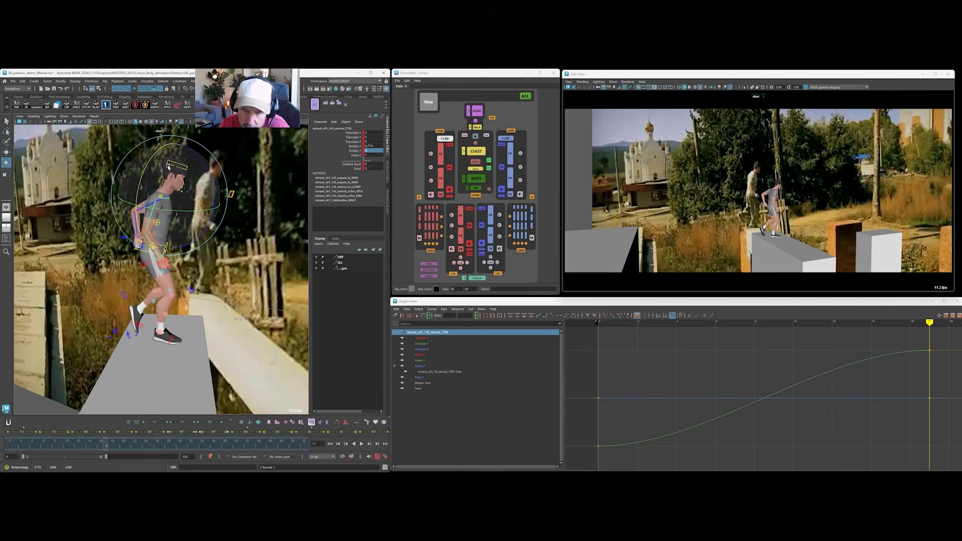
{"action": "left_click", "coordinate": [149, 212]}
{"action": "left_click", "coordinate": [171, 226]}
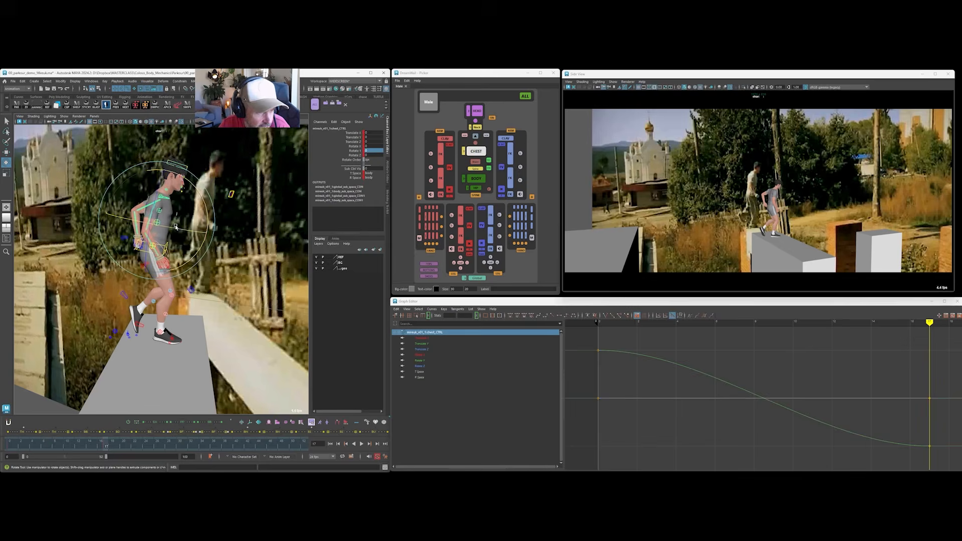
{"action": "left_click_drag", "start_coordinate": [187, 232], "coordinate": [172, 231]}
Rotate the left forearm's FK control to adjust the elbow bend at frame 17.
{"action": "left_click_drag", "start_coordinate": [261, 186], "coordinate": [227, 187], "text": "alt"}
{"action": "left_click", "coordinate": [203, 193]}
{"action": "left_click", "coordinate": [184, 222]}
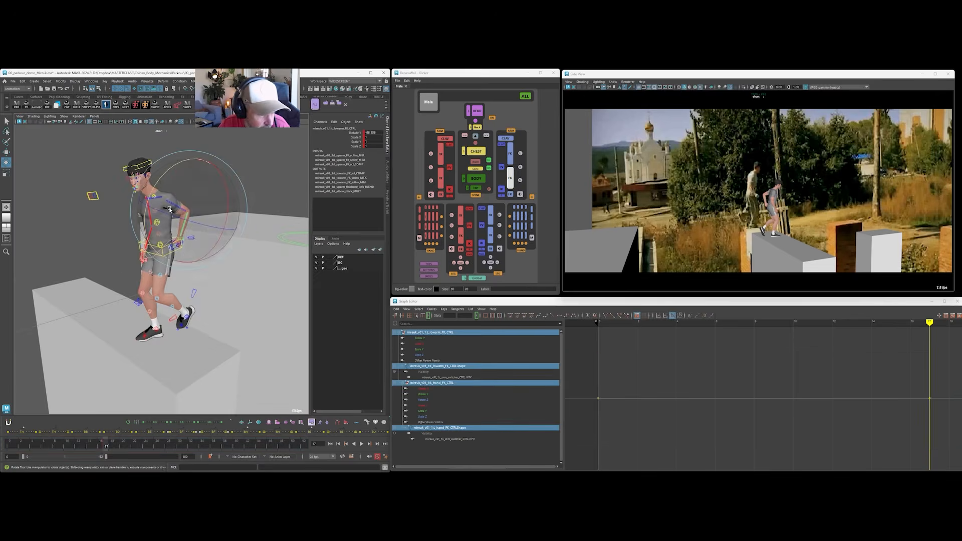
{"action": "left_click_drag", "start_coordinate": [146, 216], "coordinate": [134, 187]}
{"action": "left_click", "coordinate": [205, 193]}
{"action": "left_click", "coordinate": [176, 206]}
{"action": "left_click_drag", "start_coordinate": [197, 200], "coordinate": [250, 152], "text": "alt"}
{"action": "left_click", "coordinate": [251, 153]}
Rotate the neck and head controls to refine the direction the character faces at frame 17.
{"action": "left_click", "coordinate": [150, 196]}
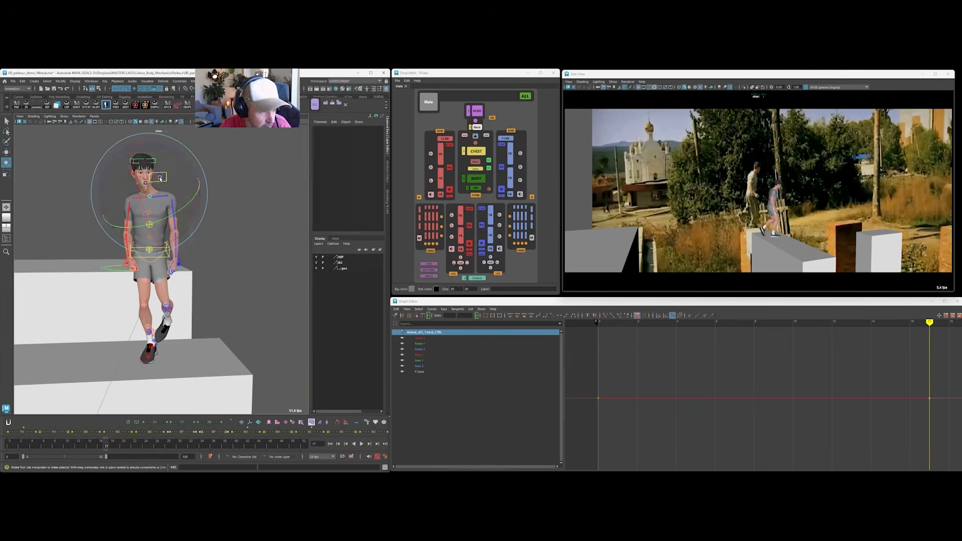
{"action": "left_click_drag", "start_coordinate": [179, 152], "coordinate": [223, 186]}
{"action": "left_click", "coordinate": [236, 159]}
{"action": "left_click", "coordinate": [160, 161]}
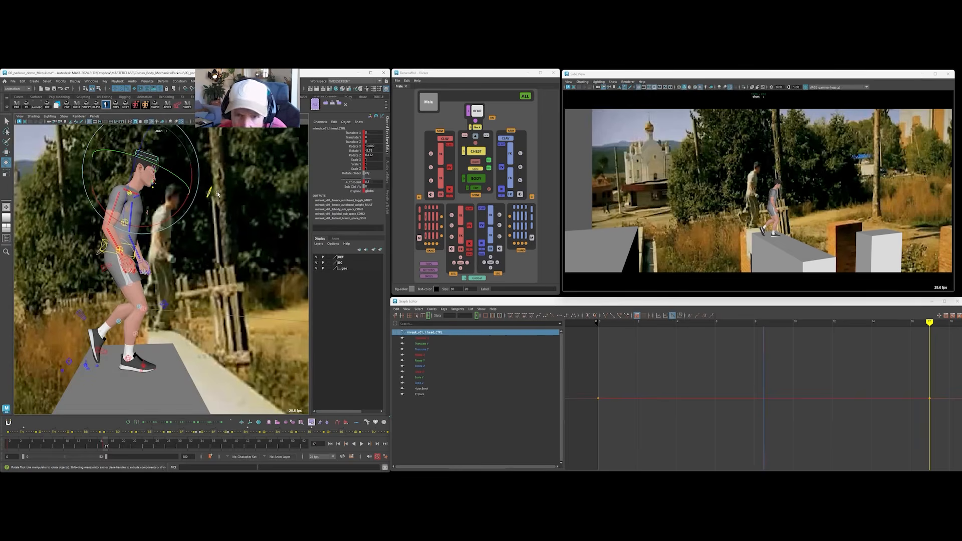
{"action": "left_click_drag", "start_coordinate": [229, 195], "coordinate": [128, 205], "text": "alt"}
{"action": "left_click", "coordinate": [93, 235]}
Rotate the right upper-arm FK control outward from the torso at frame 17, checking the motion by scrubbing the timeline.
{"action": "left_click", "coordinate": [126, 215]}
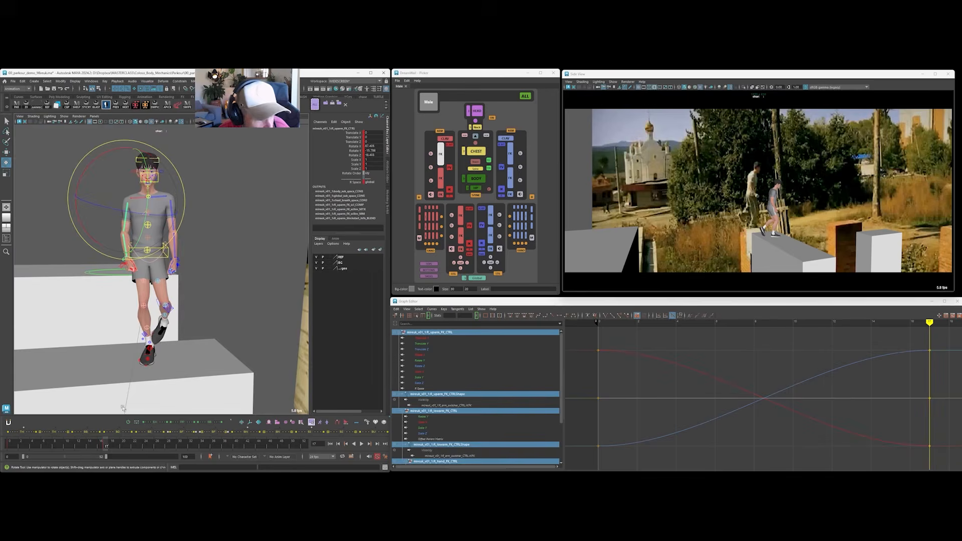
{"action": "left_click_drag", "start_coordinate": [45, 444], "coordinate": [107, 449]}
{"action": "left_click_drag", "start_coordinate": [168, 217], "coordinate": [125, 224]}
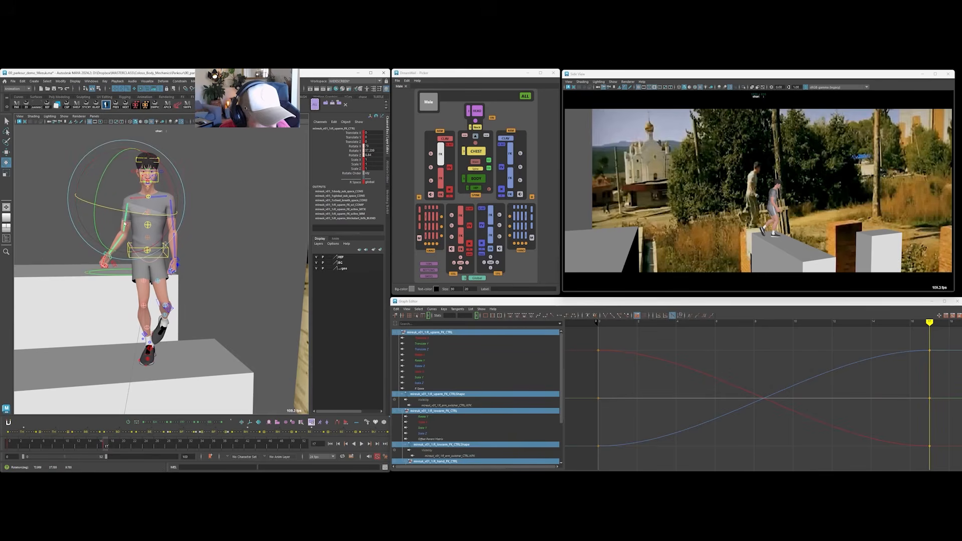
{"action": "key", "text": "alt+v"}
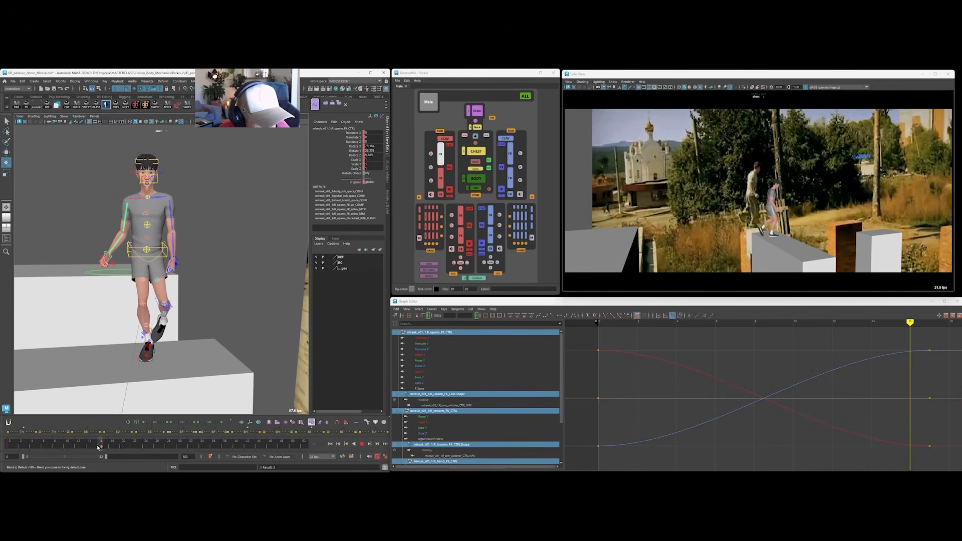
{"action": "left_click", "coordinate": [105, 447]}
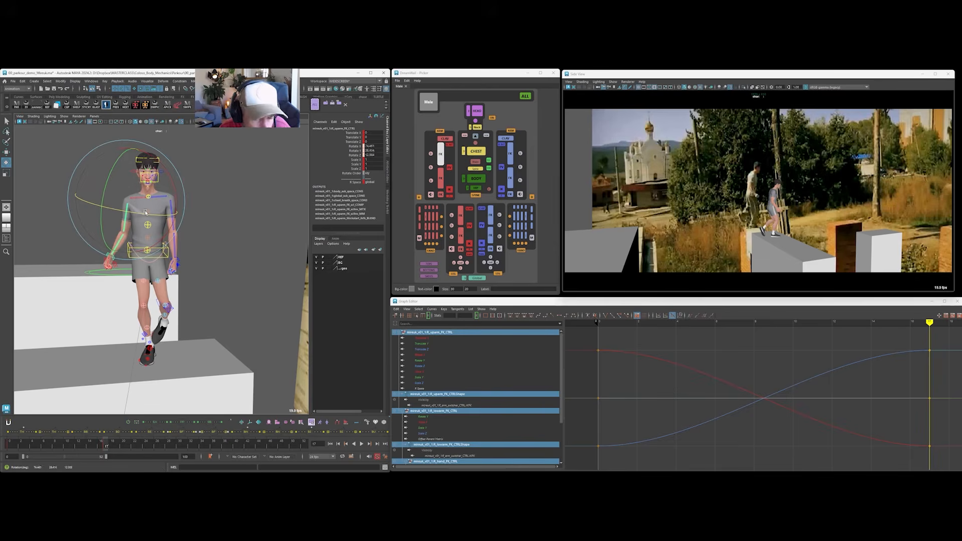
Swing the left arm slightly outward from the torso at frame 17.
{"action": "left_click_drag", "start_coordinate": [178, 239], "coordinate": [200, 244], "text": "alt"}
{"action": "left_click", "coordinate": [227, 209]}
{"action": "left_click", "coordinate": [172, 217]}
Adjust the In-Out Roll and Translate X of the left foot's IK control, keying the pose at frame 17.
{"action": "left_click_drag", "start_coordinate": [203, 195], "coordinate": [208, 338], "text": "alt"}
{"action": "left_click", "coordinate": [217, 349]}
{"action": "left_click", "coordinate": [349, 206]}
{"action": "middle_click_drag", "start_coordinate": [349, 206], "coordinate": [345, 232]}
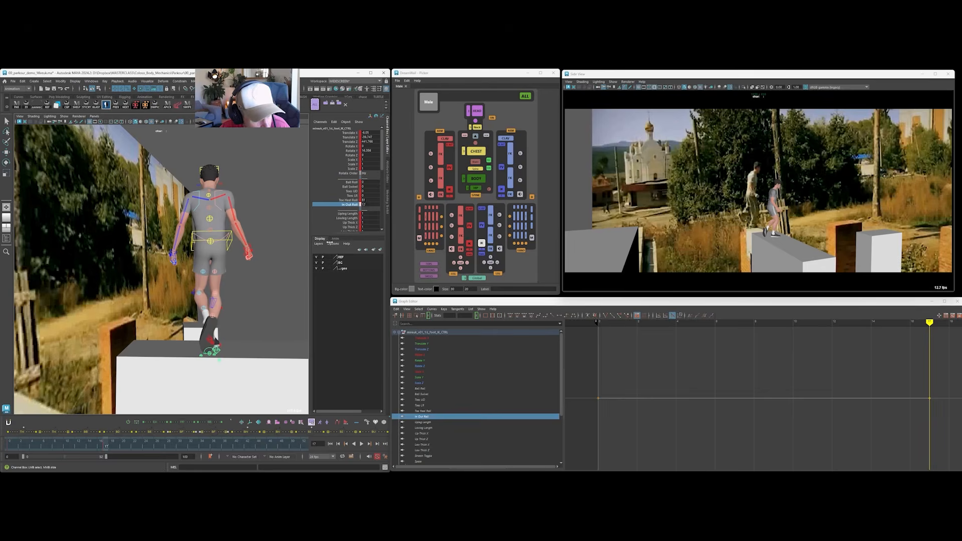
{"action": "key", "text": "s"}
{"action": "left_click", "coordinate": [351, 132]}
{"action": "middle_click_drag", "start_coordinate": [269, 257], "coordinate": [259, 252]}
{"action": "left_click_drag", "start_coordinate": [210, 273], "coordinate": [260, 283], "text": "alt"}
Adjust the left foot's Toe-Heel Roll and shift the foot control to refine the raised back foot.
{"action": "left_click_drag", "start_coordinate": [193, 348], "coordinate": [213, 318]}
{"action": "left_click", "coordinate": [348, 200]}
{"action": "middle_click_drag", "start_coordinate": [216, 240], "coordinate": [190, 240]}
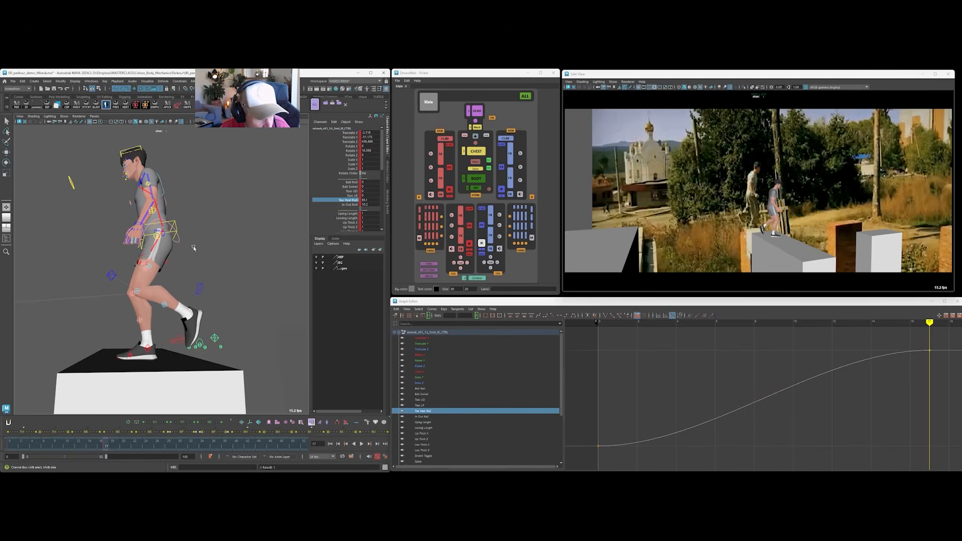
{"action": "key", "text": "w"}
{"action": "left_click_drag", "start_coordinate": [243, 334], "coordinate": [194, 338], "text": "alt"}
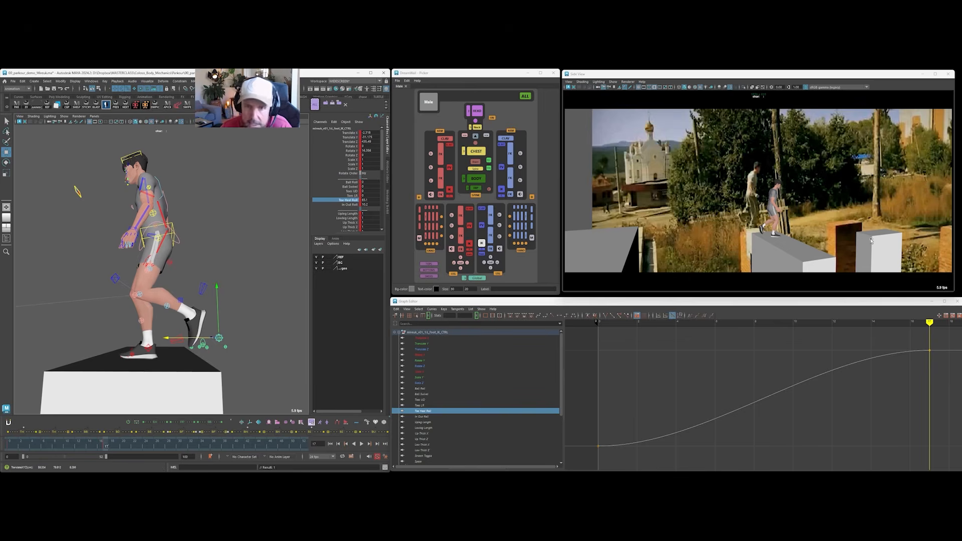
{"action": "left_click", "coordinate": [174, 229]}
Review the torso pose from the front by selecting the upper-chest, hip and chest controls one at a time.
{"action": "key", "text": "e"}
{"action": "left_click_drag", "start_coordinate": [189, 214], "coordinate": [165, 200]}
{"action": "left_click", "coordinate": [164, 197]}
{"action": "left_click", "coordinate": [163, 197]}
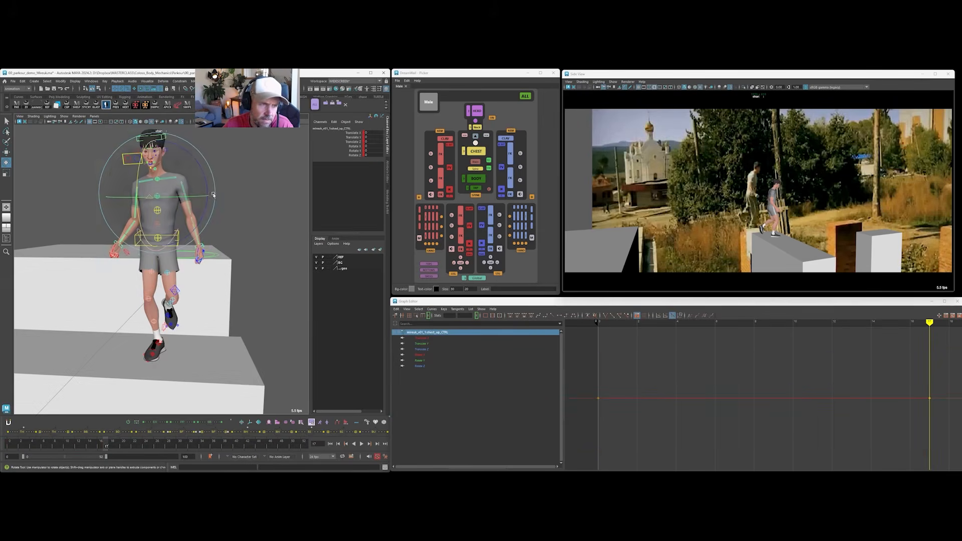
{"action": "left_click", "coordinate": [281, 171]}
{"action": "left_click", "coordinate": [160, 251]}
{"action": "left_click", "coordinate": [287, 178]}
{"action": "left_click", "coordinate": [169, 237]}
{"action": "left_click", "coordinate": [266, 183]}
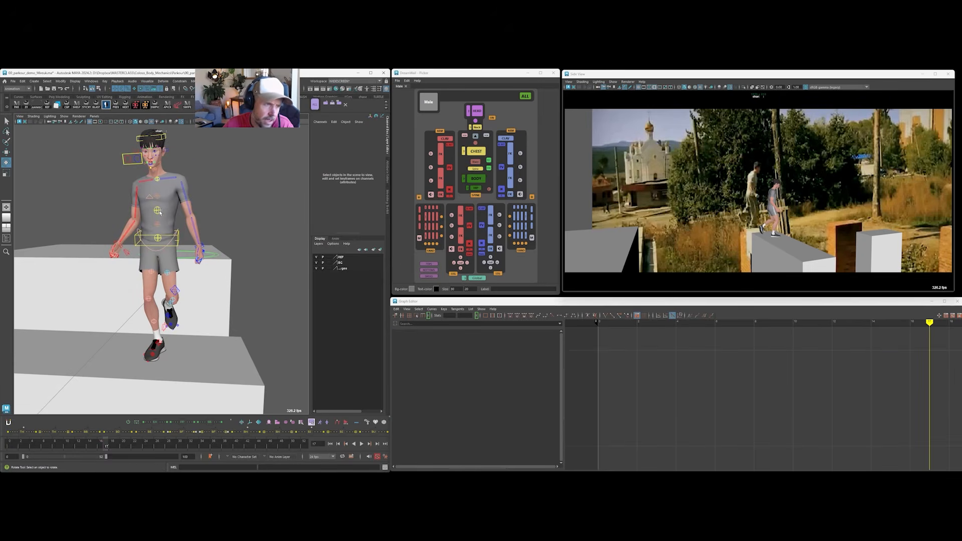
{"action": "left_click", "coordinate": [160, 212]}
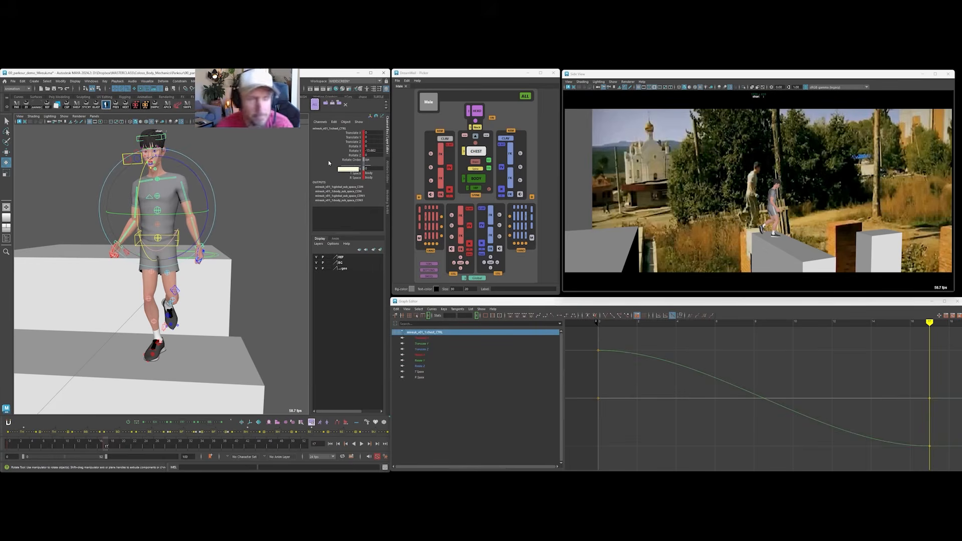
{"action": "left_click_drag", "start_coordinate": [238, 170], "coordinate": [200, 159], "text": "alt"}
{"action": "left_click", "coordinate": [247, 170]}
{"action": "left_click", "coordinate": [170, 179]}
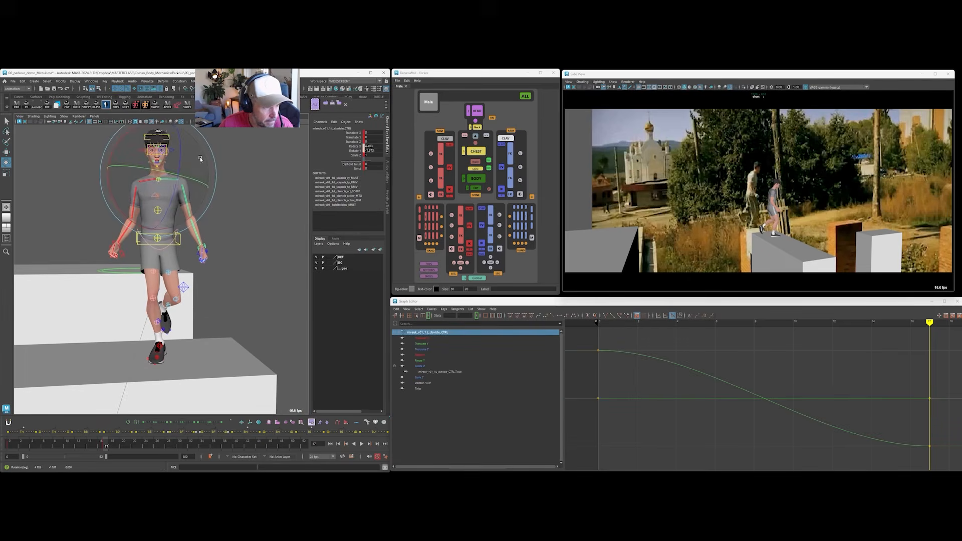
{"action": "key", "text": "ctrl+z"}
{"action": "key", "text": "ctrl+z"}
{"action": "left_click", "coordinate": [158, 182]}
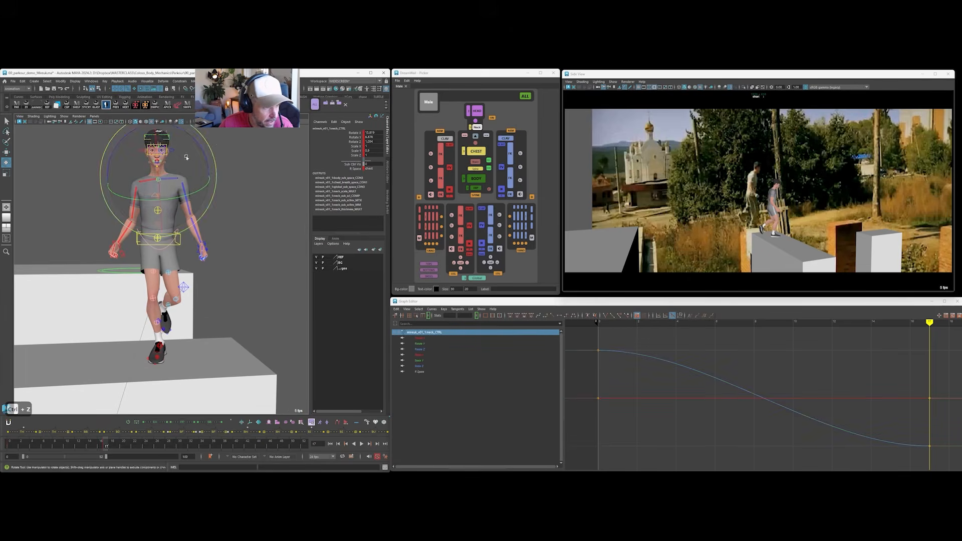
{"action": "left_click", "coordinate": [233, 167]}
Select all the rig controls, go to frame 32 and set a key on them.
{"action": "left_click", "coordinate": [525, 96]}
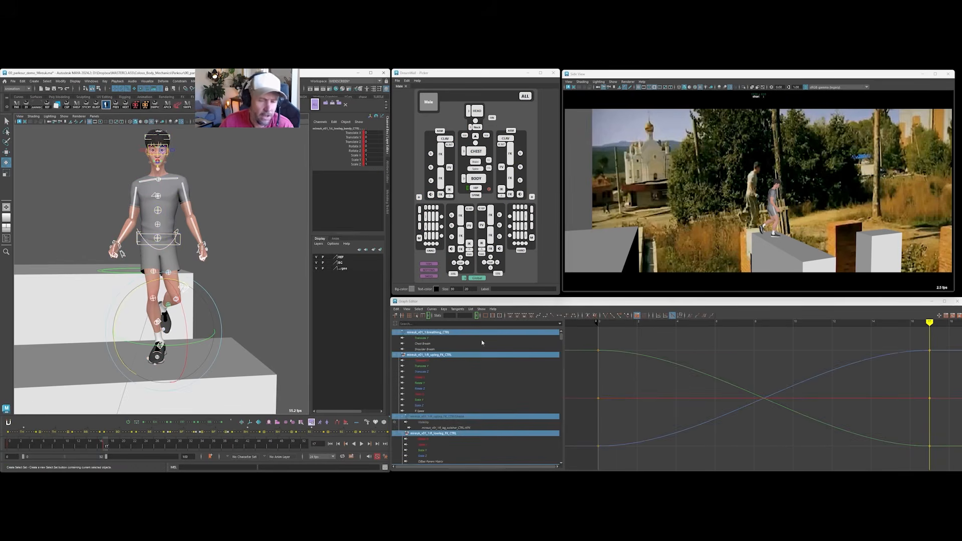
{"action": "key", "text": "alt+v"}
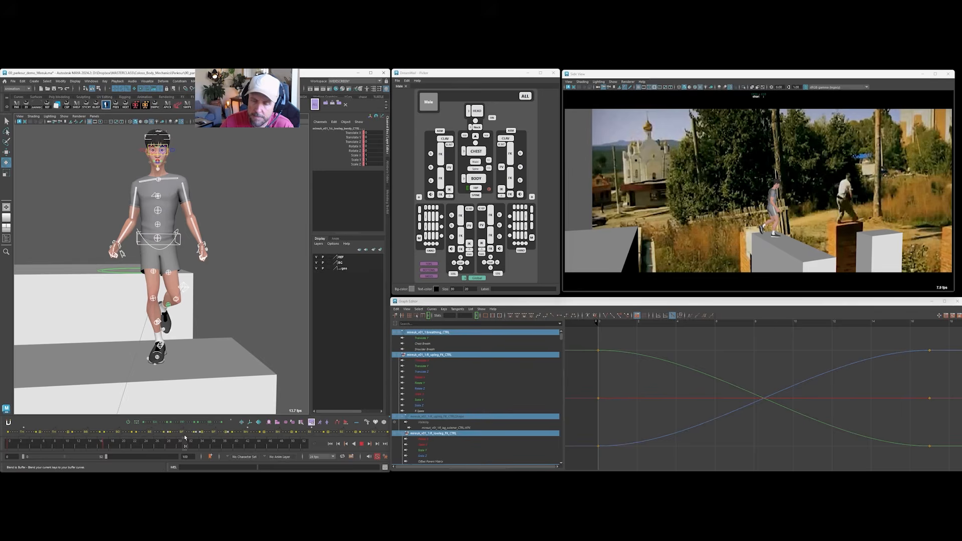
{"action": "mouse_move", "coordinate": [192, 436]}
{"action": "left_mouse_down"}
{"action": "mouse_move", "coordinate": [169, 438]}
{"action": "mouse_move", "coordinate": [190, 437]}
{"action": "left_mouse_up"}
{"action": "key", "text": "e"}
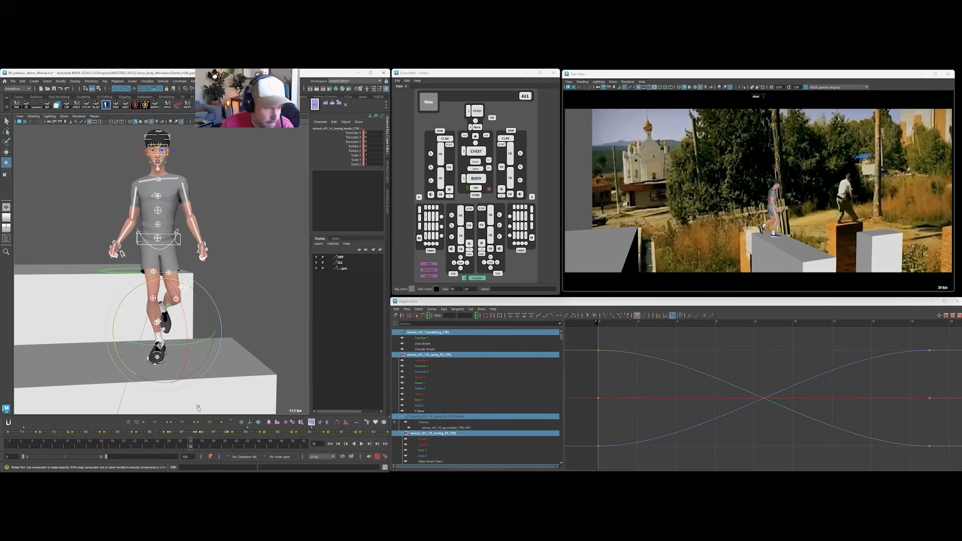
{"action": "scroll", "coordinate": [712, 384], "scroll_direction": "down", "scroll_amount": 5}
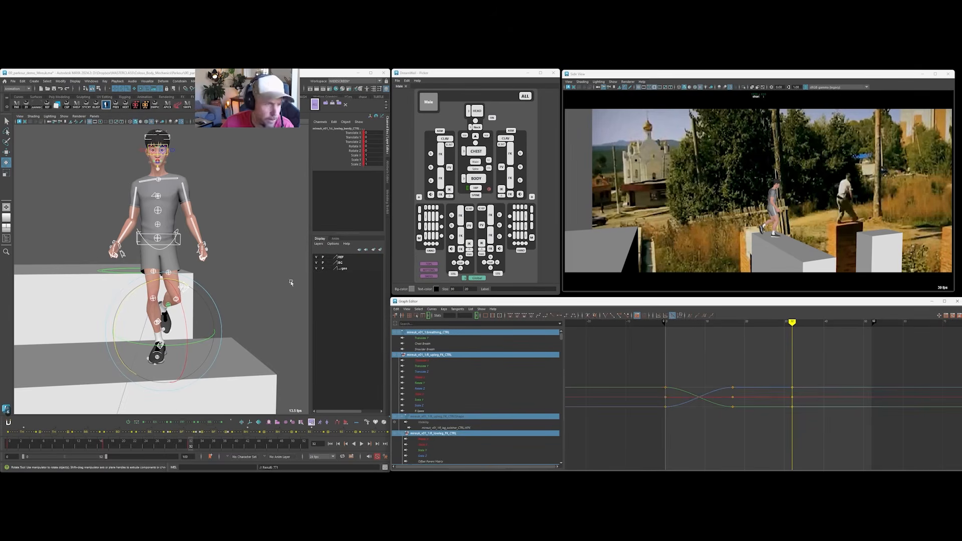
Isolate the body control's Translate Z curve and raise its frame 32 key to carry the body toward the reference runner.
{"action": "left_click", "coordinate": [475, 179]}
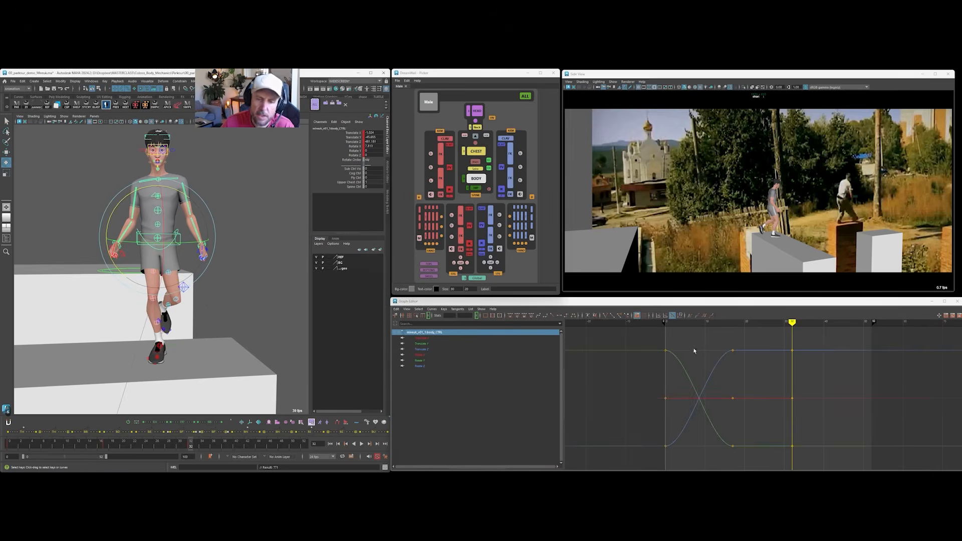
{"action": "left_click", "coordinate": [423, 349]}
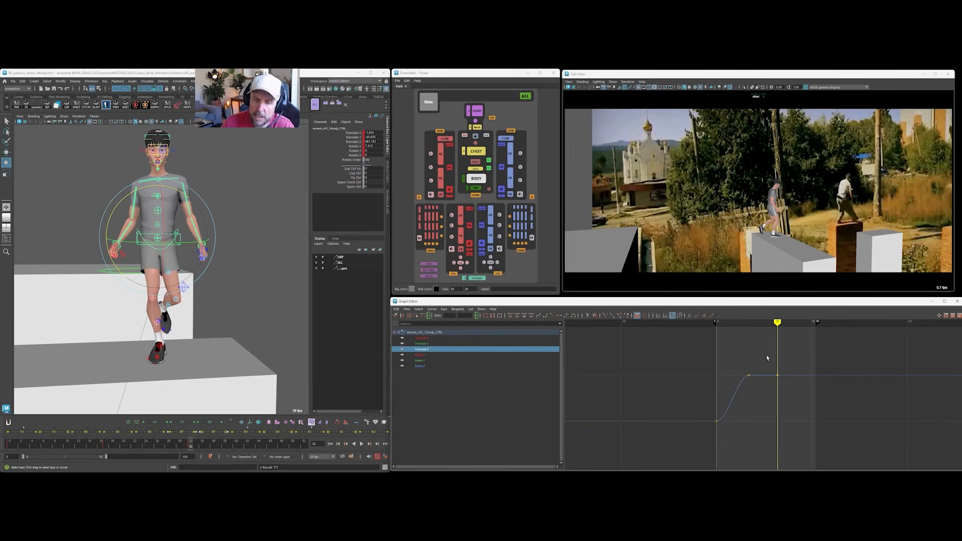
{"action": "left_click_drag", "start_coordinate": [746, 323], "coordinate": [777, 323]}
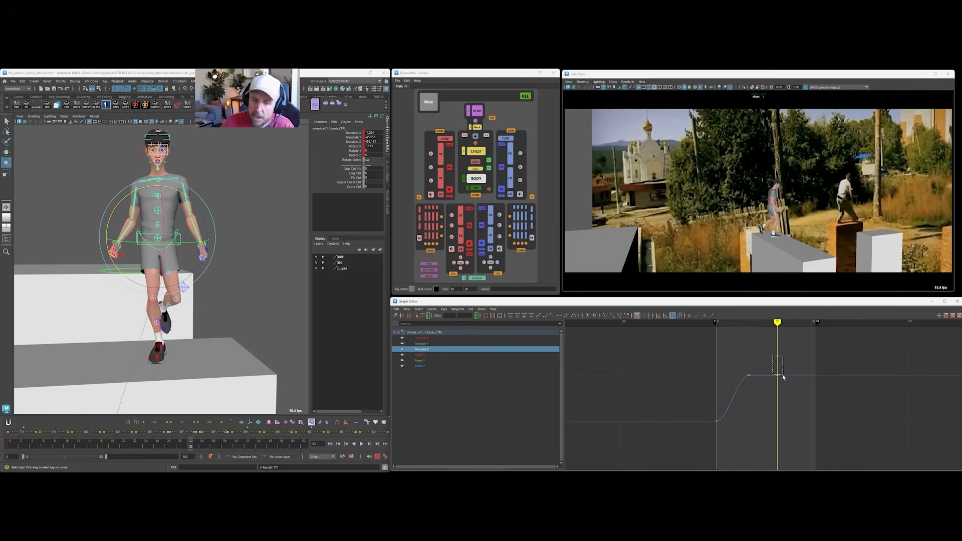
{"action": "left_click_drag", "start_coordinate": [786, 380], "coordinate": [791, 347]}
{"action": "middle_click_drag", "start_coordinate": [791, 347], "coordinate": [791, 344], "text": "shift"}
{"action": "left_click", "coordinate": [618, 338]}
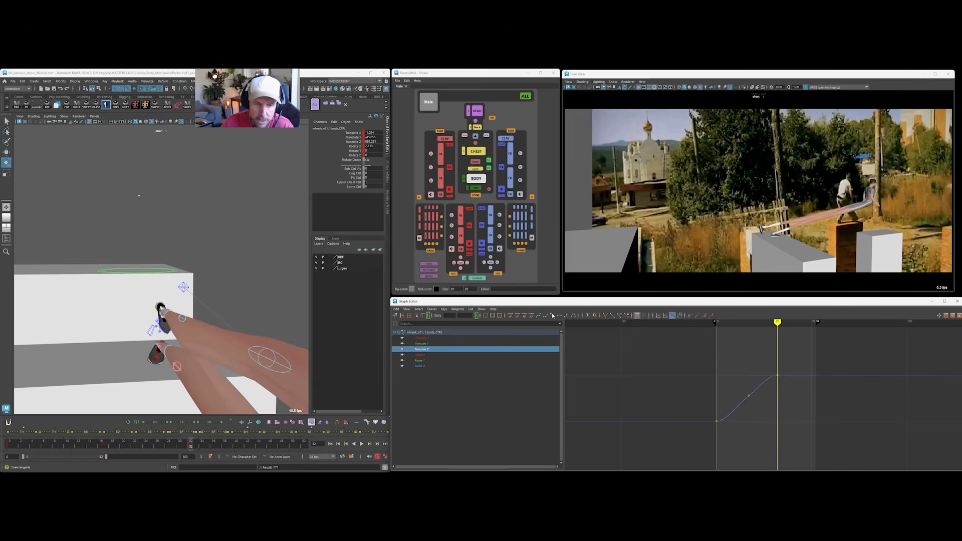
Give the body's Translate Z curve linear tangents and fine-tune its frame 32 key against the reference runner's position.
{"action": "right_click_drag", "start_coordinate": [764, 388], "coordinate": [768, 349], "text": "alt+shift"}
{"action": "left_click_drag", "start_coordinate": [768, 345], "coordinate": [790, 359]}
{"action": "middle_click_drag", "start_coordinate": [790, 360], "coordinate": [790, 356], "text": "shift"}
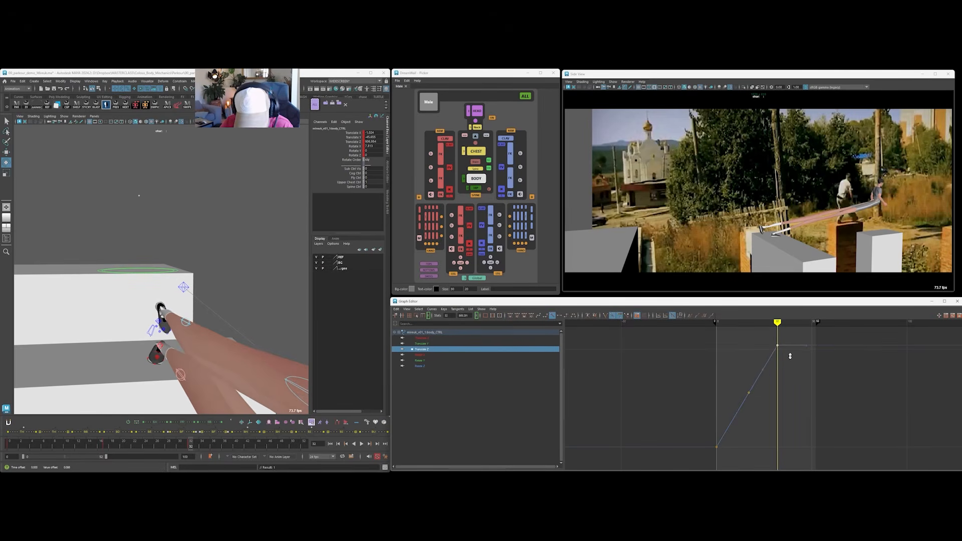
{"action": "left_click_drag", "start_coordinate": [722, 323], "coordinate": [777, 315]}
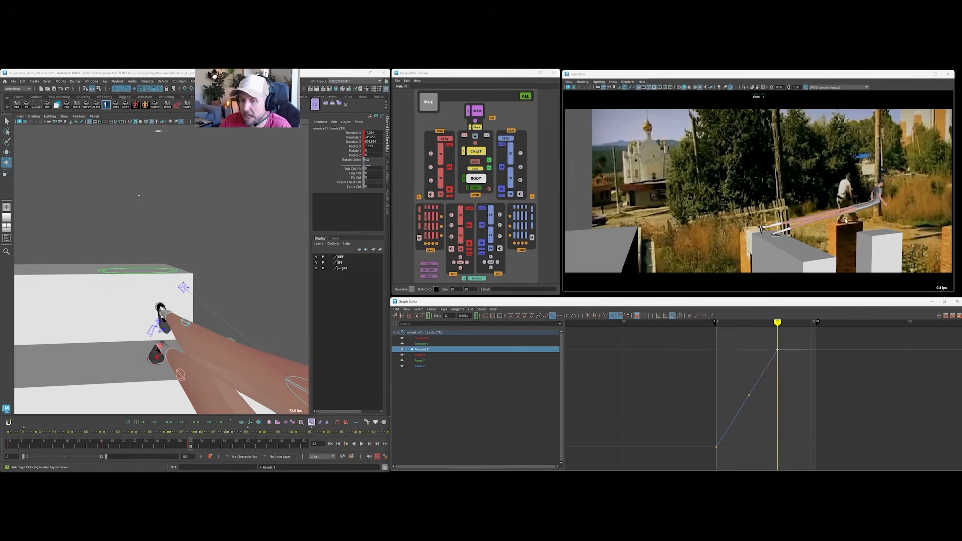
{"action": "mouse_move", "coordinate": [745, 330]}
{"action": "left_mouse_down"}
{"action": "mouse_move", "coordinate": [721, 325]}
{"action": "mouse_move", "coordinate": [777, 324]}
{"action": "left_mouse_up"}
{"action": "right_click_drag", "start_coordinate": [779, 357], "coordinate": [780, 338], "text": "alt+shift"}
{"action": "middle_click_drag", "start_coordinate": [786, 352], "coordinate": [788, 365], "text": "alt"}
{"action": "left_click", "coordinate": [788, 366]}
{"action": "right_click_drag", "start_coordinate": [788, 366], "coordinate": [784, 393], "text": "alt+shift"}
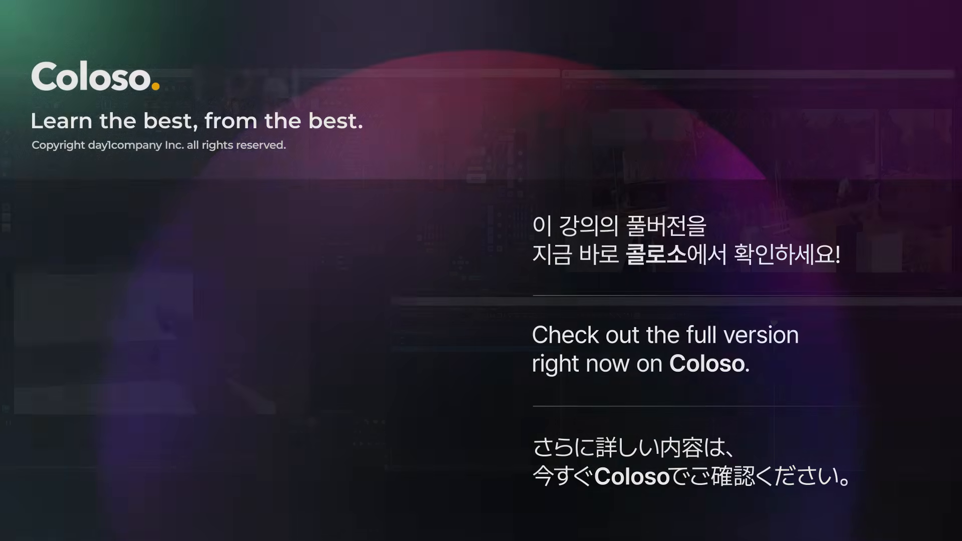